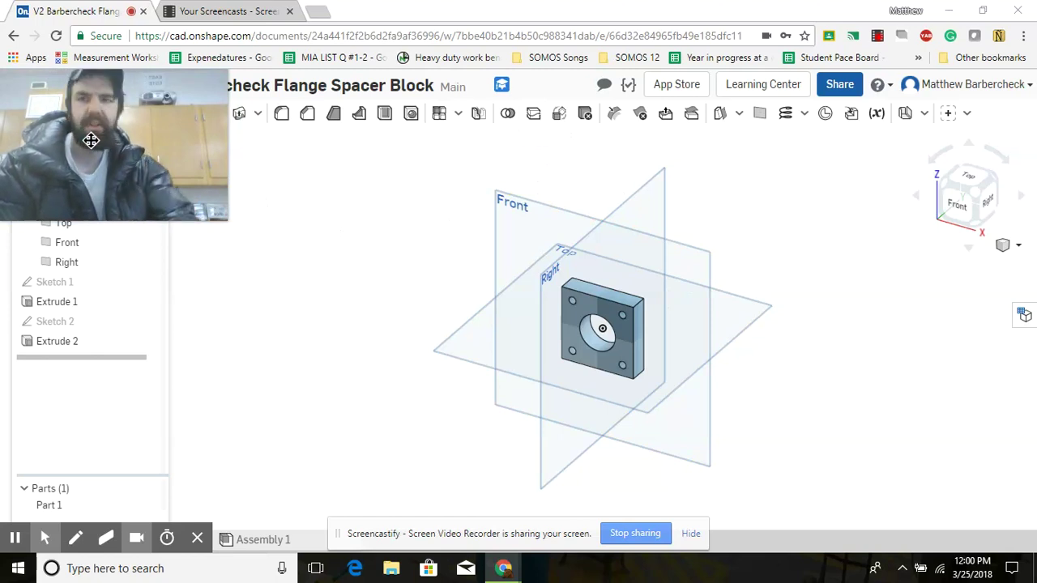
- Make the flange spacer block document public to all Onshape users from the Share settings
{"action": "left_click_drag", "start_coordinate": [90, 141], "coordinate": [859, 412]}
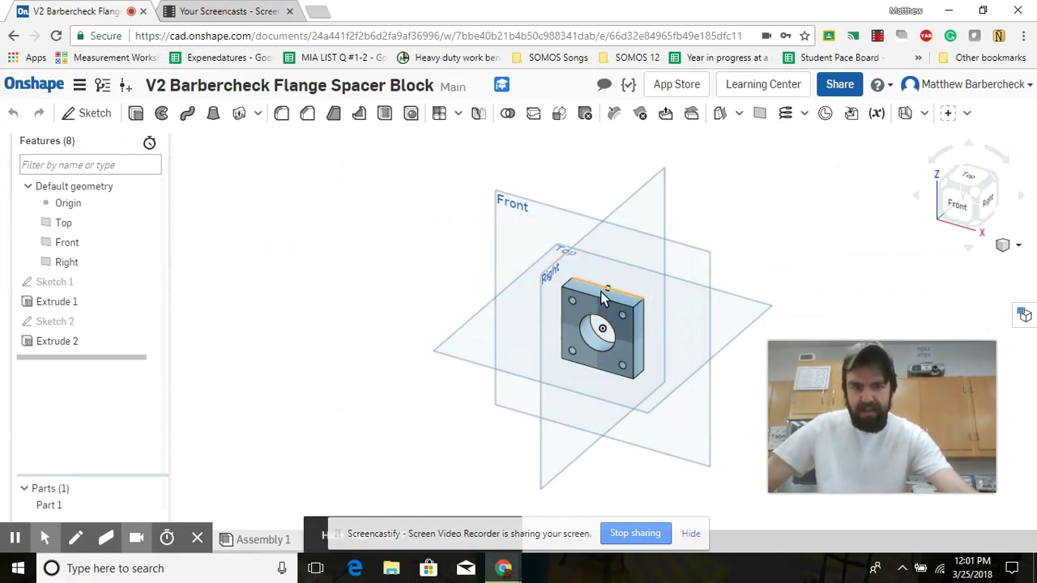
{"action": "left_click", "coordinate": [828, 92]}
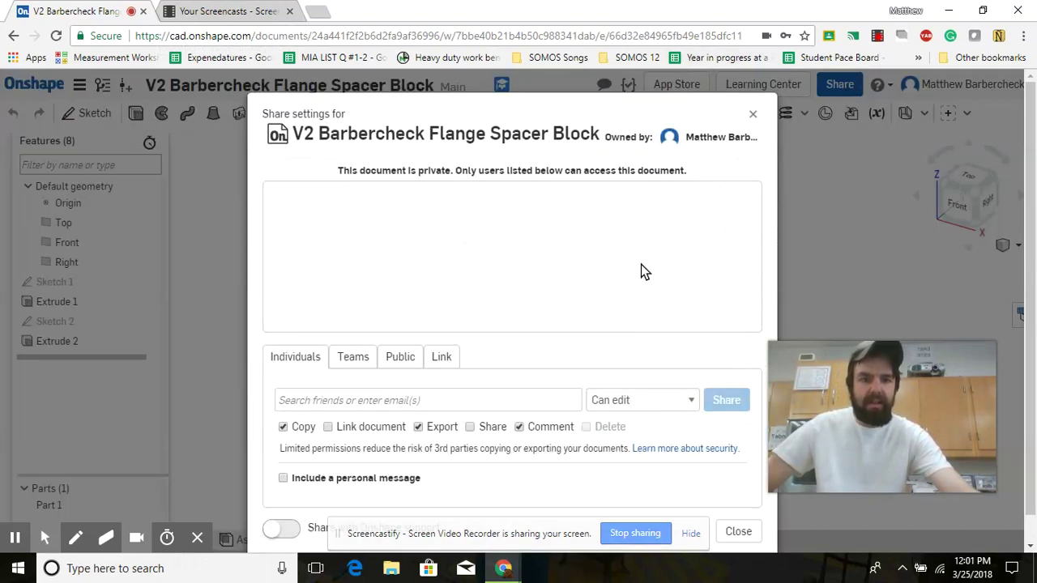
{"action": "left_click", "coordinate": [400, 357]}
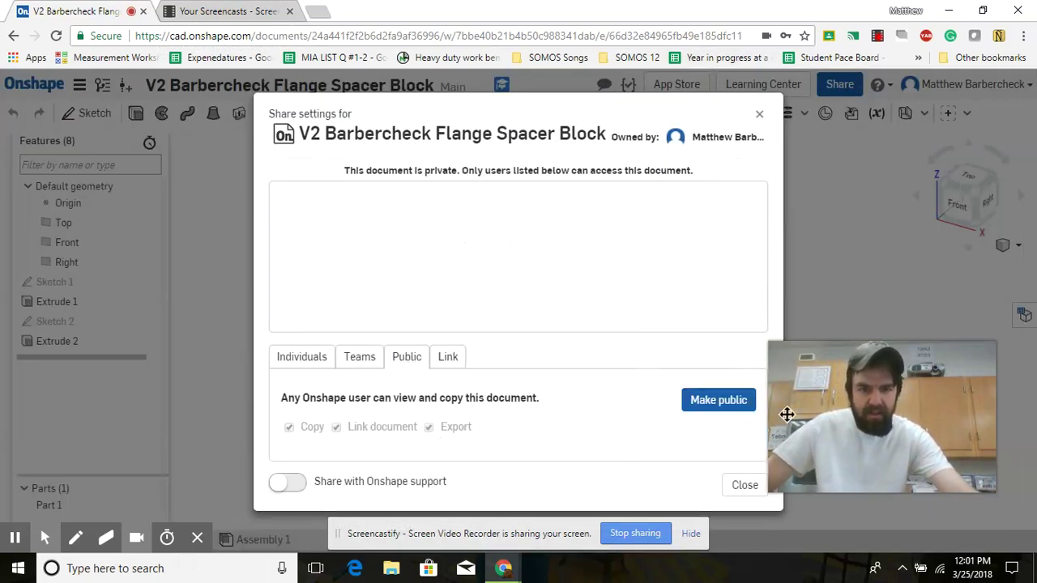
{"action": "left_click", "coordinate": [703, 400]}
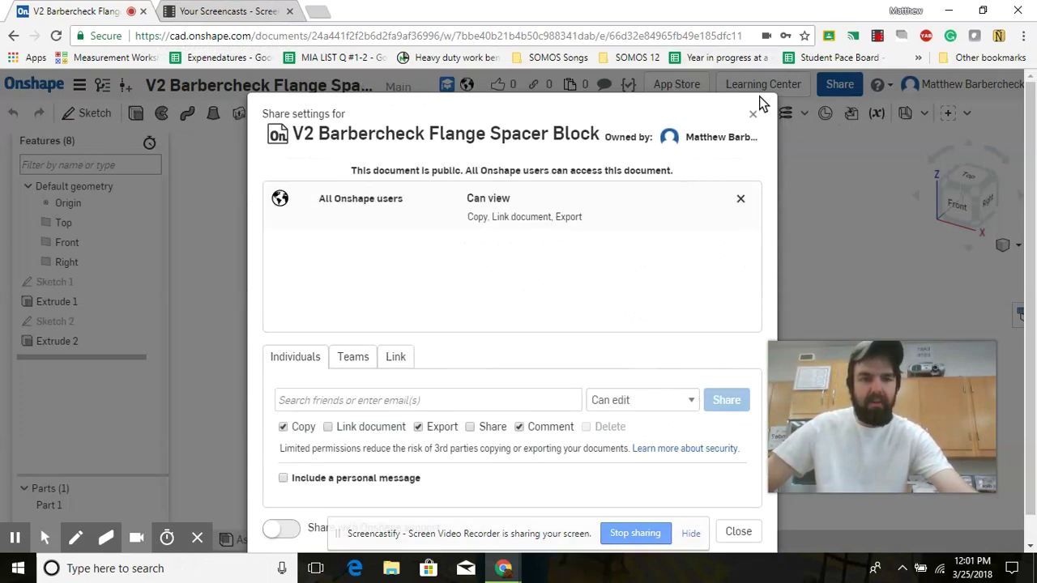
{"action": "left_click", "coordinate": [752, 116]}
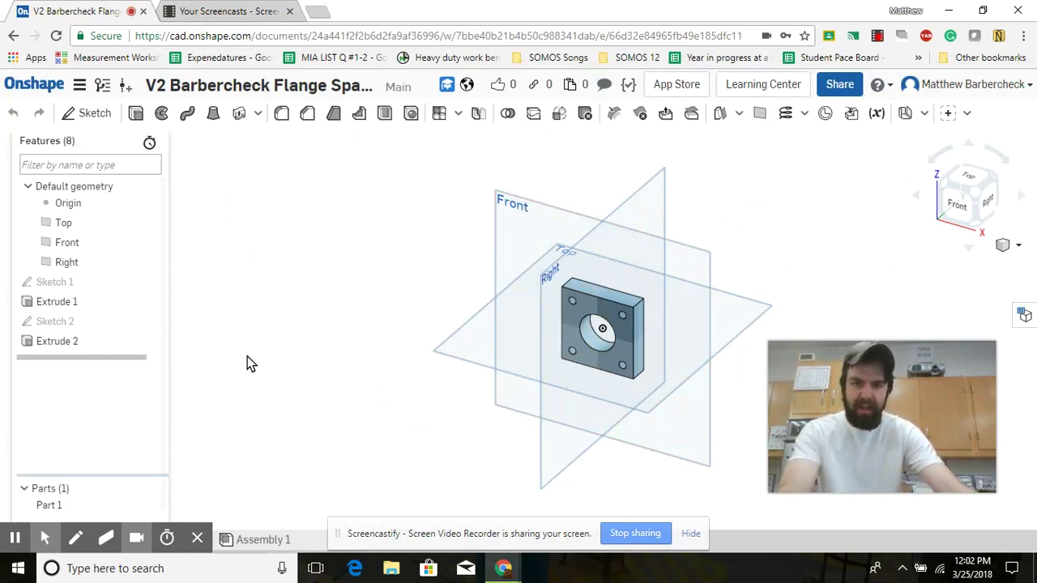
{"action": "left_click_drag", "start_coordinate": [491, 533], "coordinate": [343, 415]}
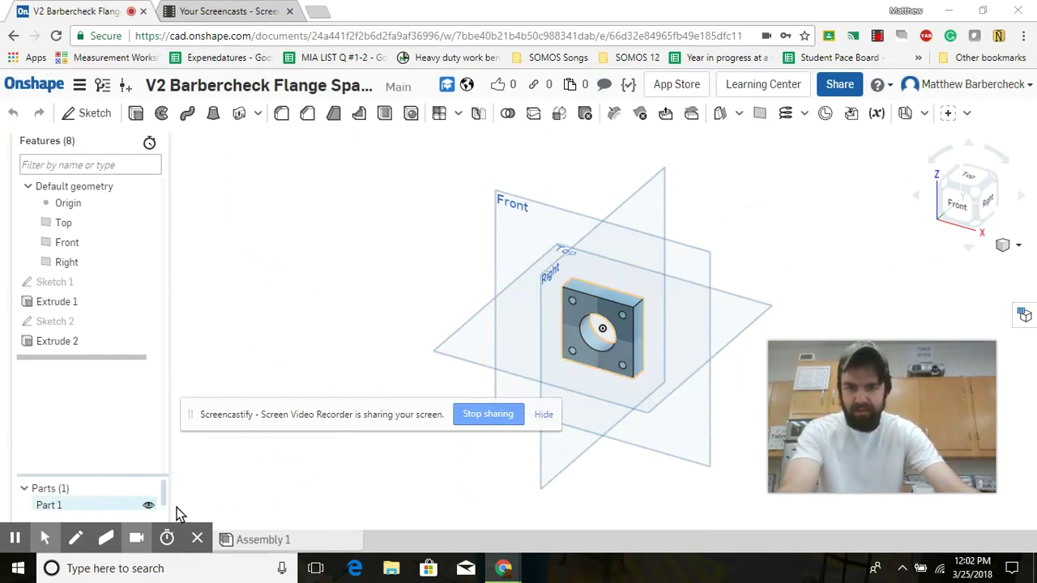
{"action": "mouse_move", "coordinate": [153, 550]}
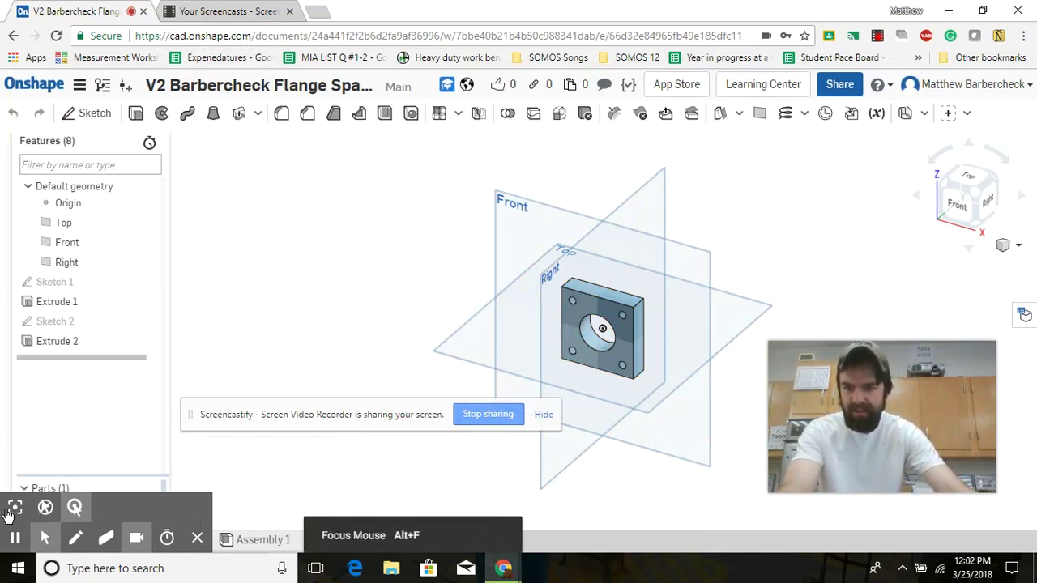
{"action": "left_click", "coordinate": [71, 509]}
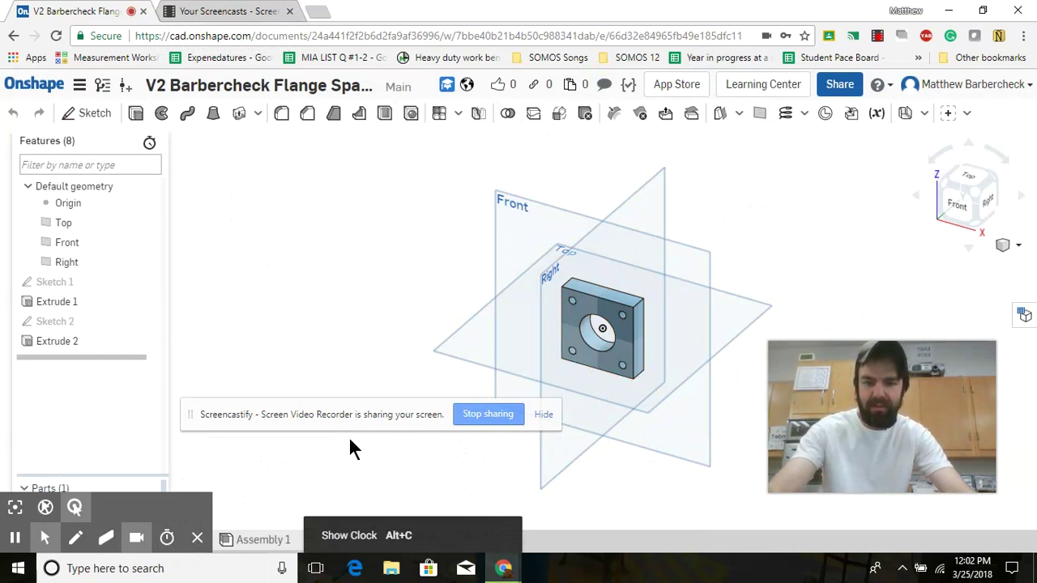
- Insert a new drawing from the ANSI_A_INCH.dwt template with the No views option
{"action": "left_click", "coordinate": [40, 539]}
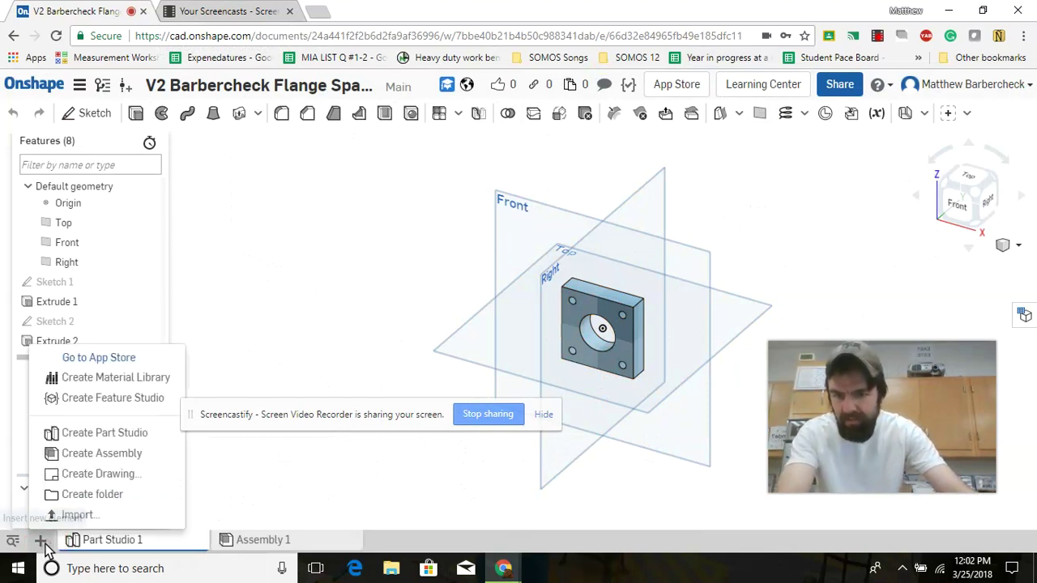
{"action": "left_click", "coordinate": [109, 480]}
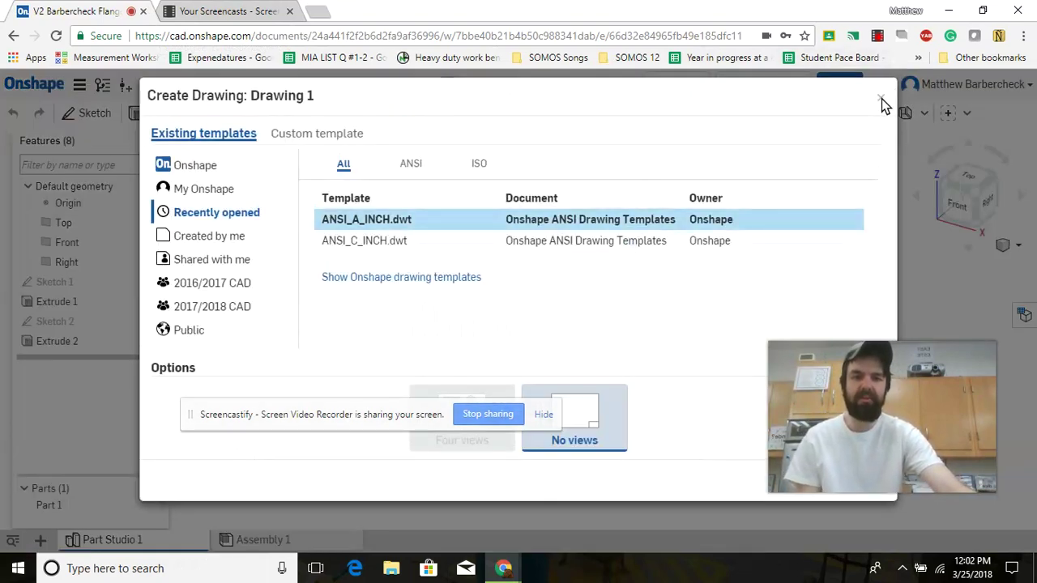
{"action": "left_click", "coordinate": [544, 225]}
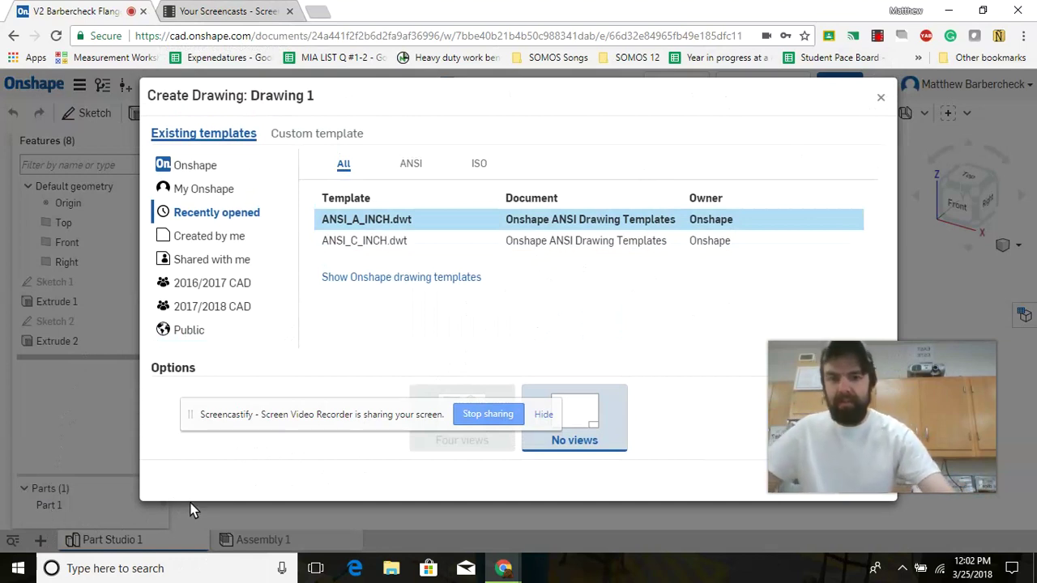
{"action": "left_click", "coordinate": [875, 36]}
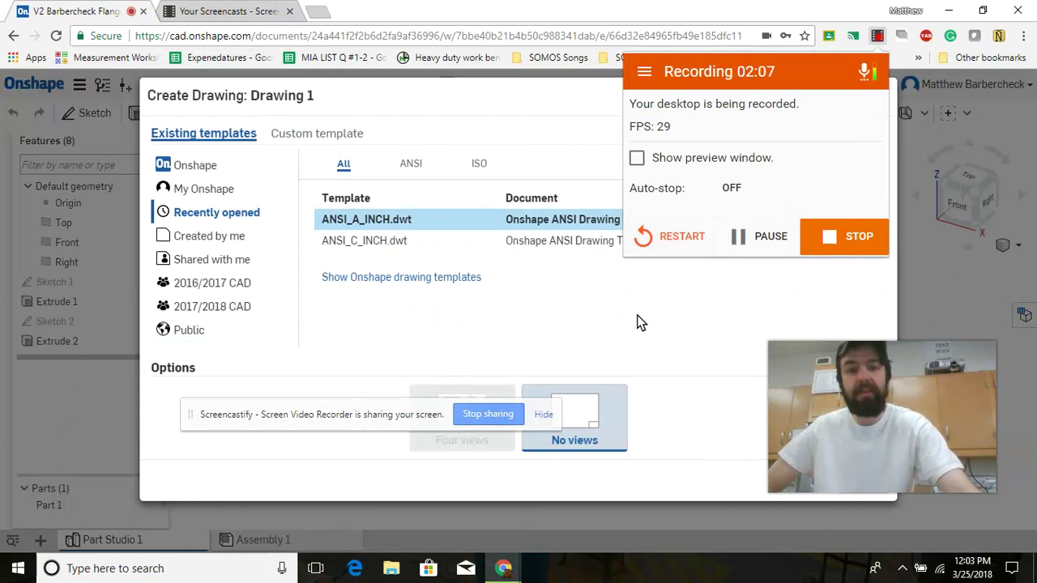
{"action": "left_click_drag", "start_coordinate": [442, 418], "coordinate": [470, 513]}
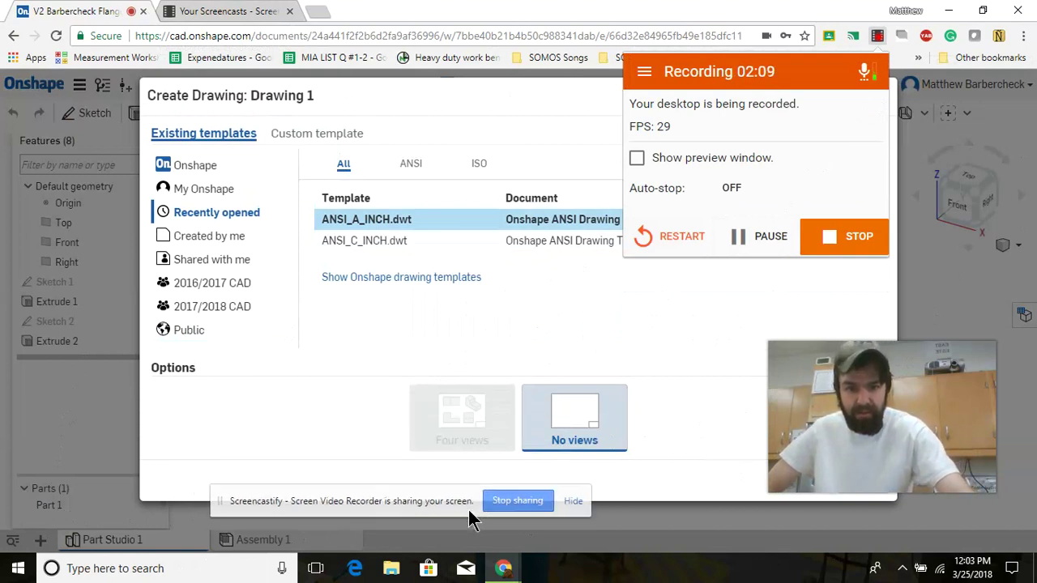
{"action": "left_click", "coordinate": [572, 498]}
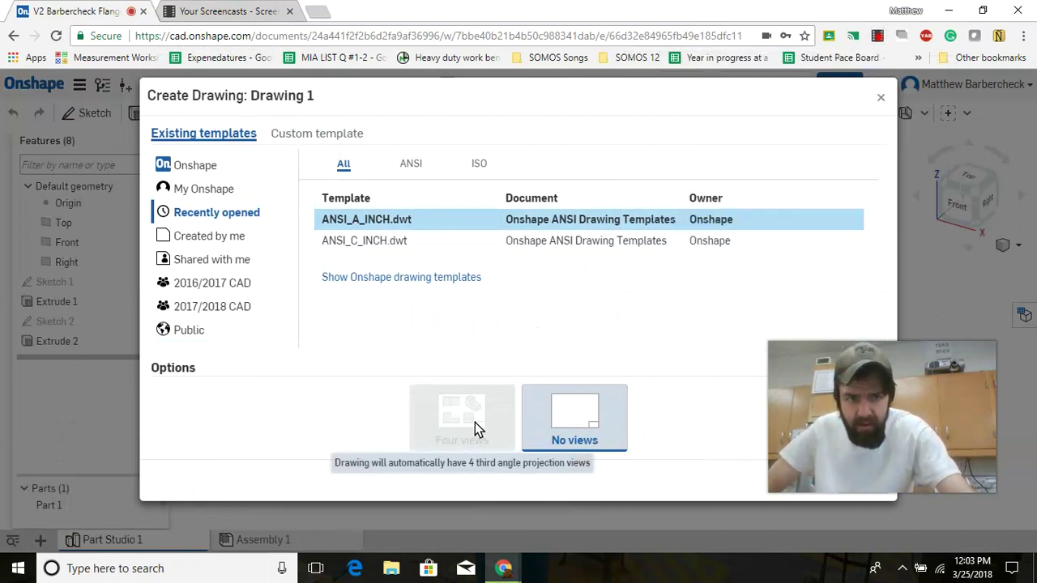
{"action": "left_click", "coordinate": [595, 418]}
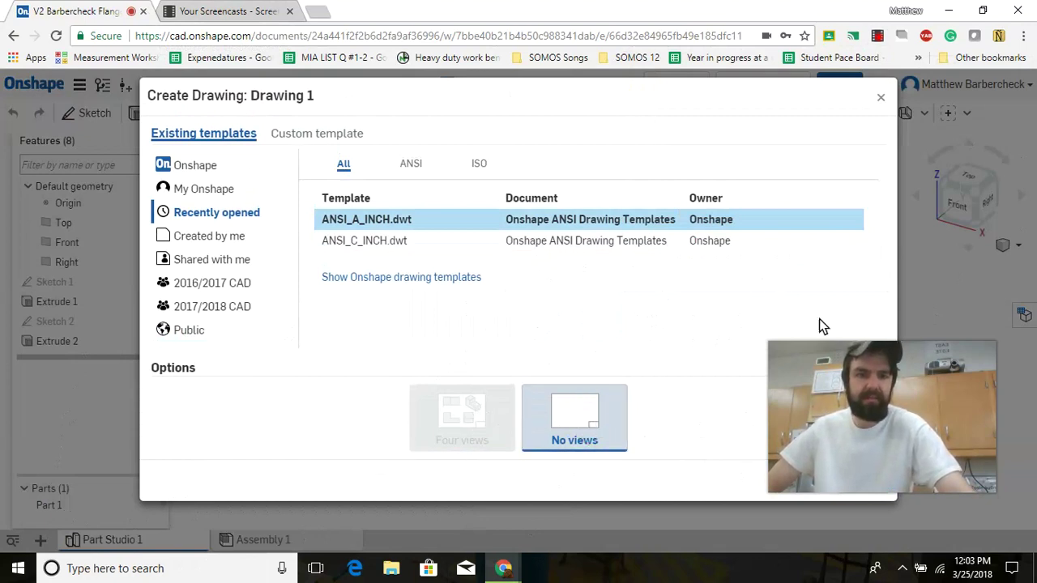
{"action": "left_click_drag", "start_coordinate": [918, 451], "coordinate": [792, 292]}
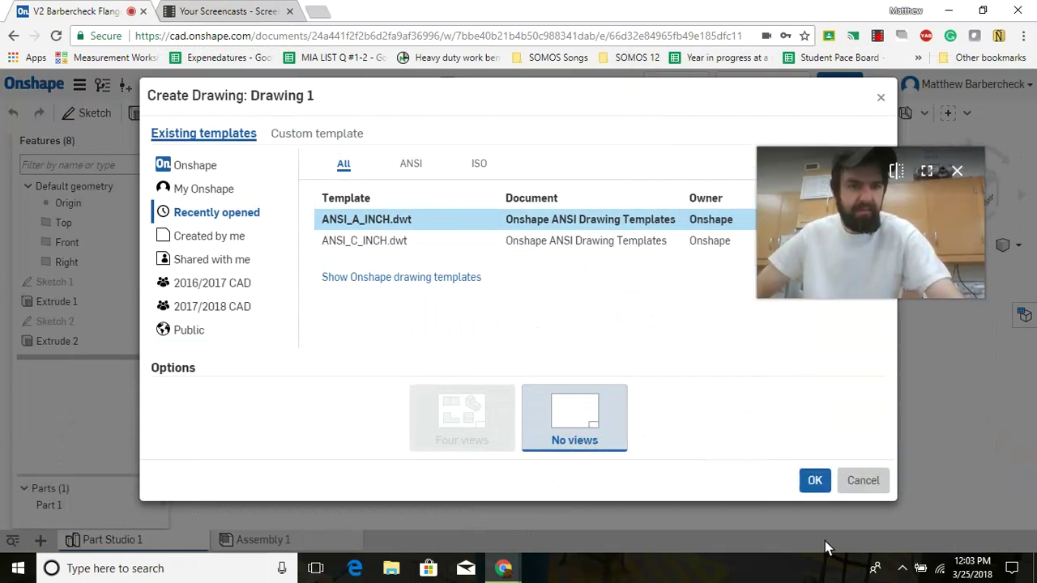
{"action": "left_click", "coordinate": [815, 484]}
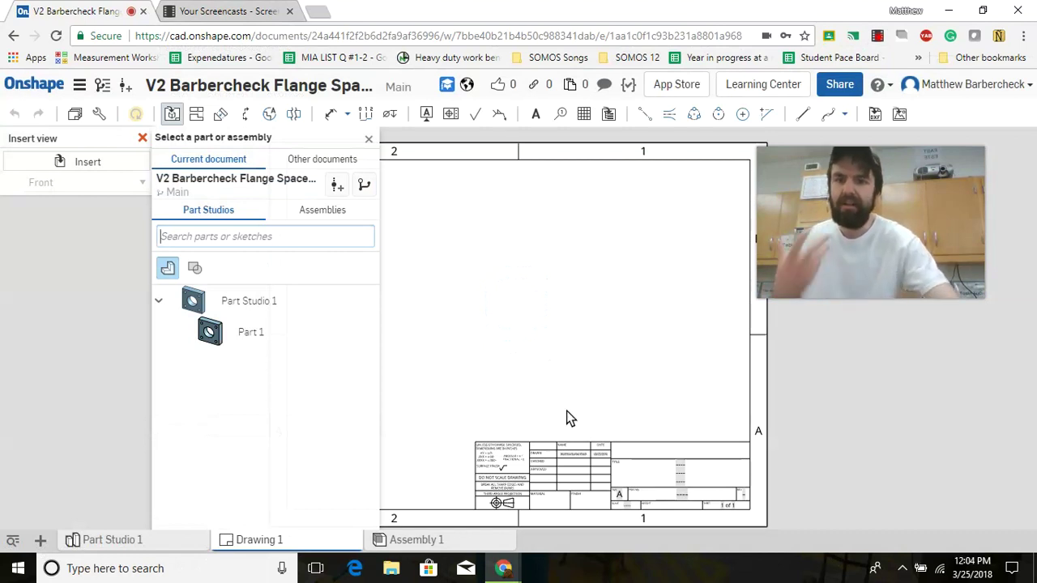
- Place Part 1's front base view at the lower left with a projected top view above it
{"action": "left_click", "coordinate": [278, 313]}
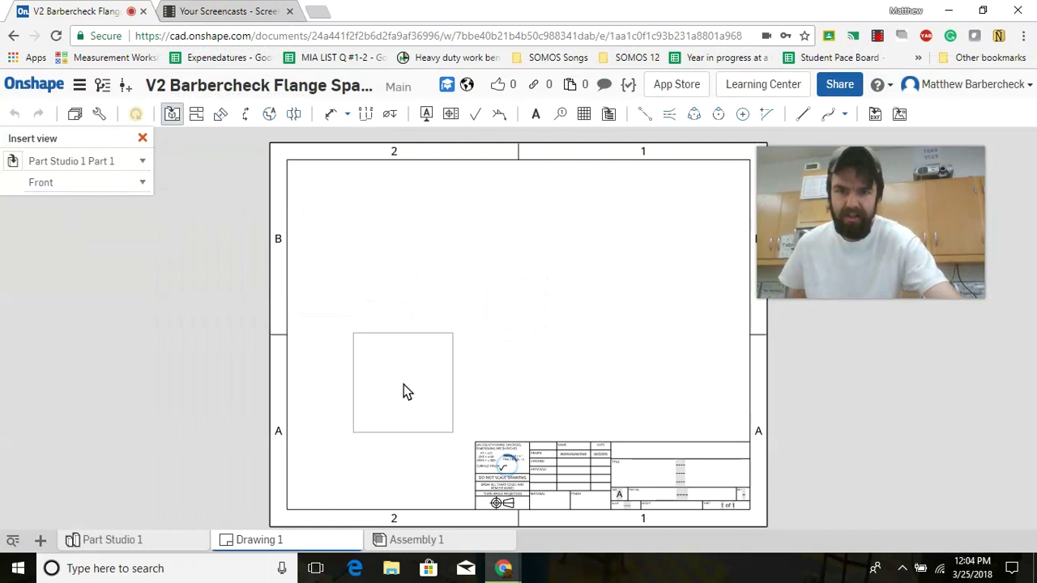
{"action": "left_click", "coordinate": [405, 355]}
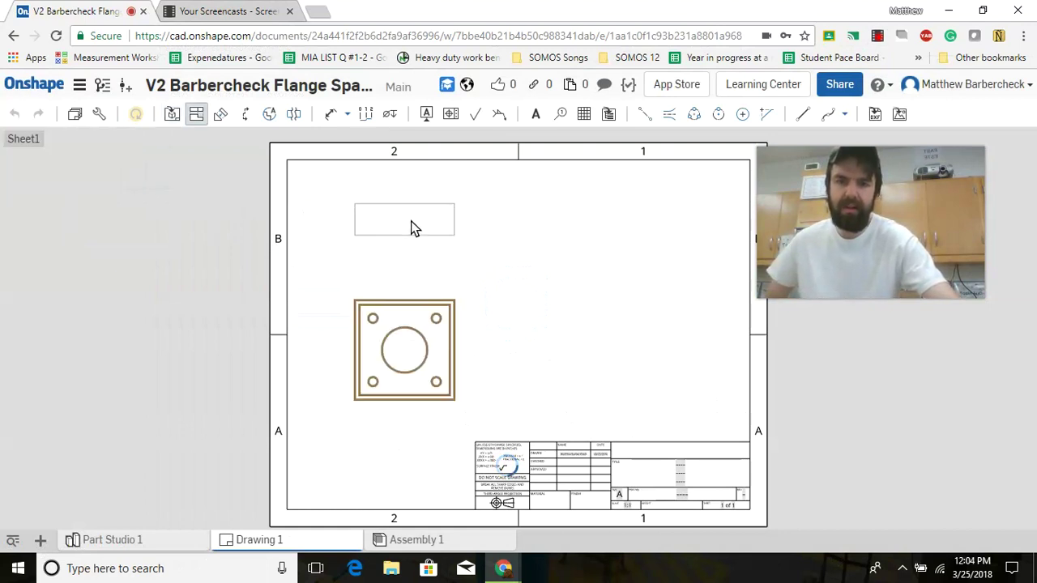
{"action": "left_click", "coordinate": [411, 221]}
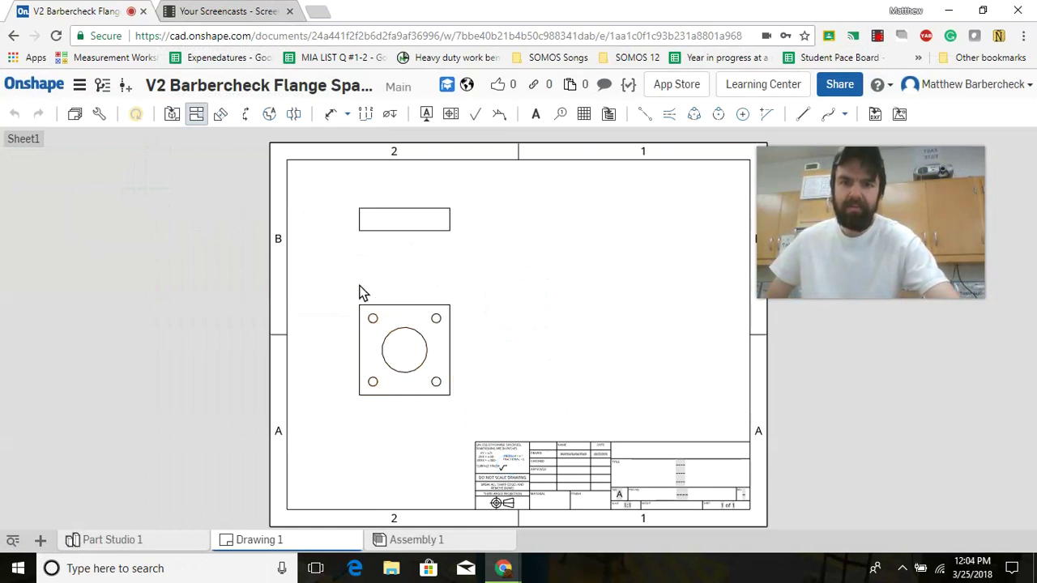
- Project a right-side view and an upper-right isometric view from the front view
{"action": "left_click", "coordinate": [391, 346]}
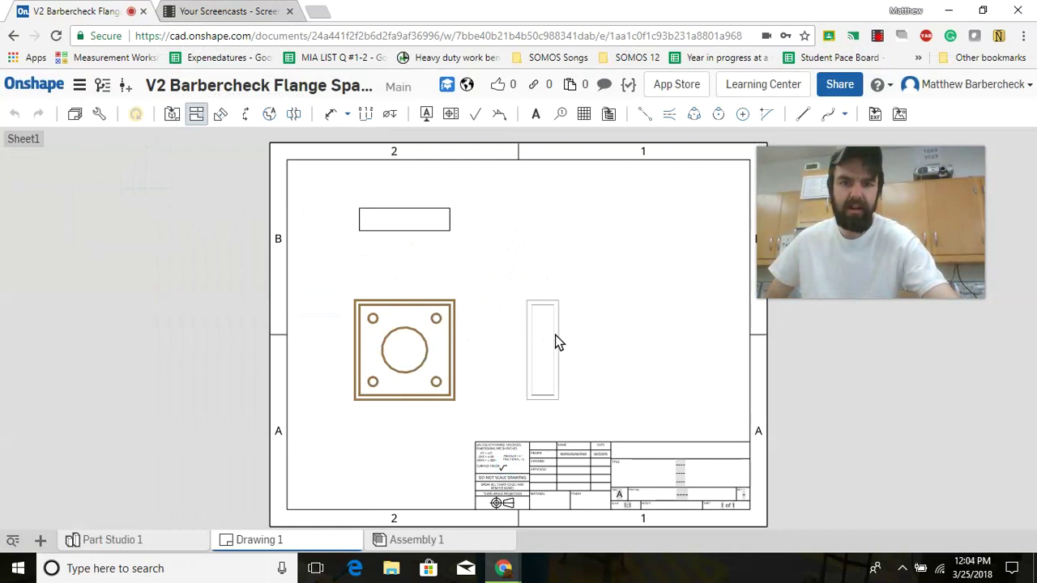
{"action": "left_click", "coordinate": [565, 342]}
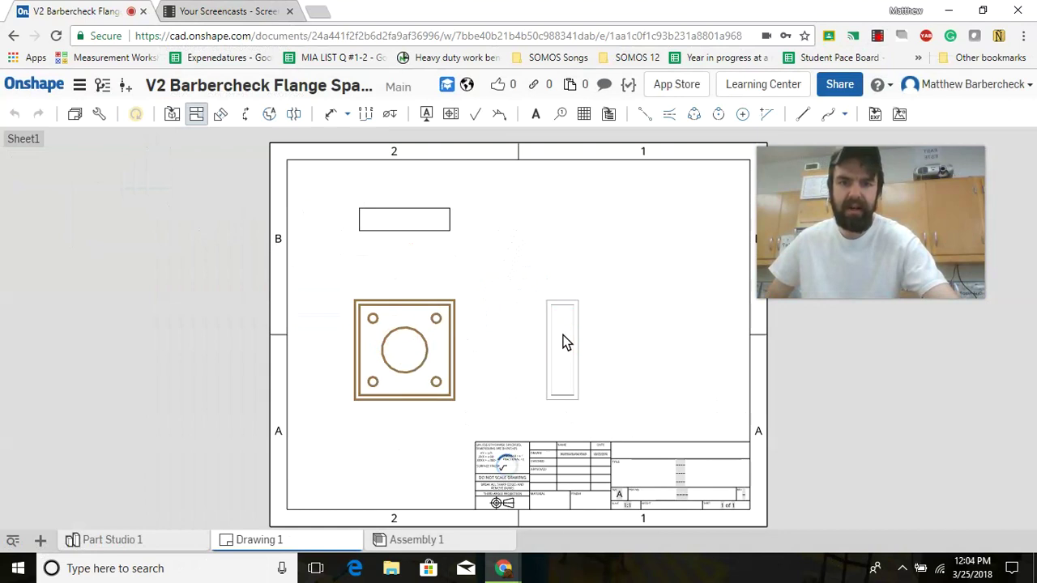
{"action": "left_click", "coordinate": [405, 350]}
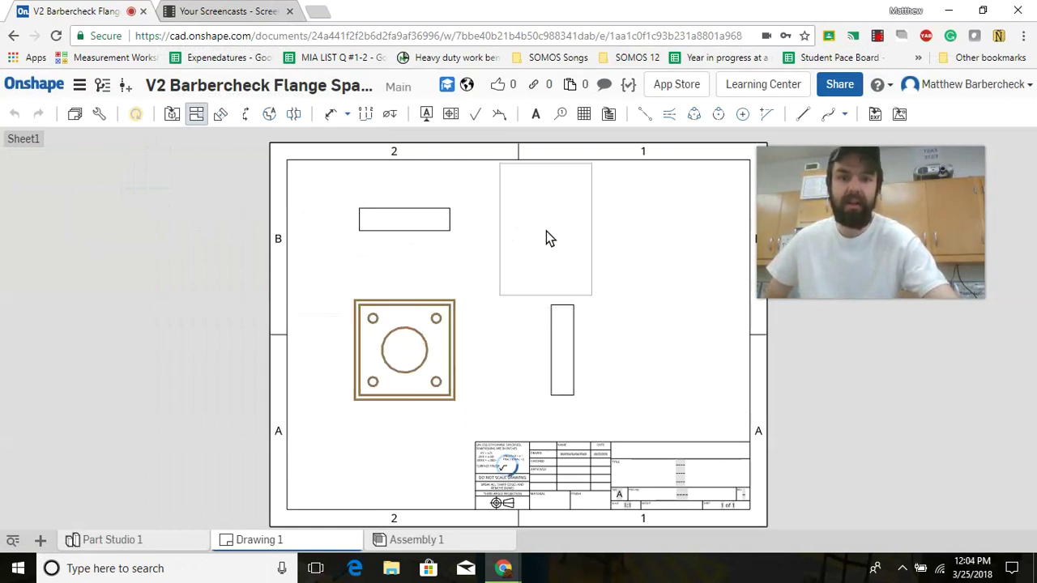
{"action": "left_click", "coordinate": [547, 231]}
{"action": "key", "text": "Escape"}
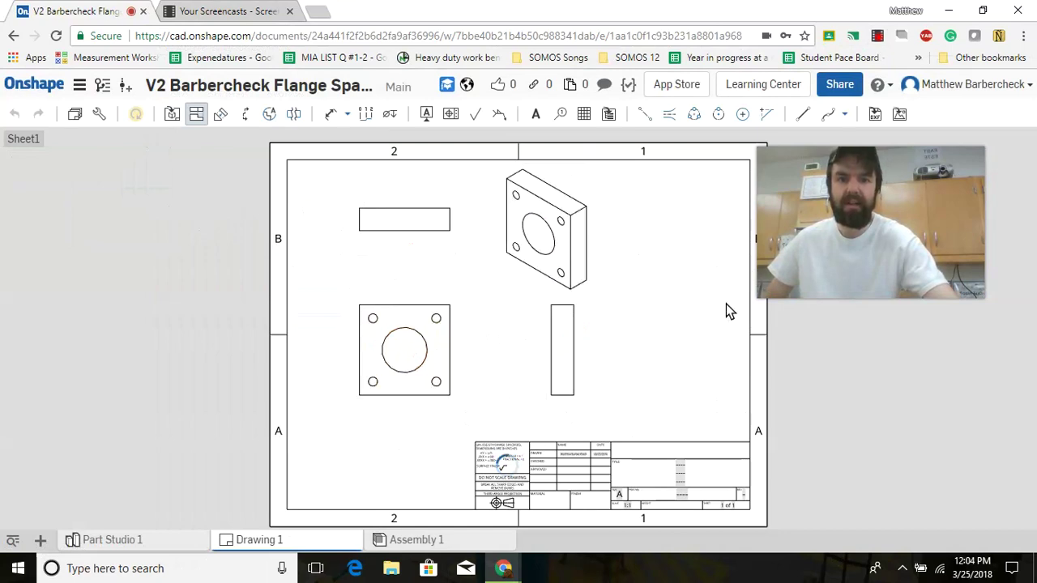
{"action": "scroll", "coordinate": [502, 501], "scroll_direction": "up", "scroll_amount": 5}
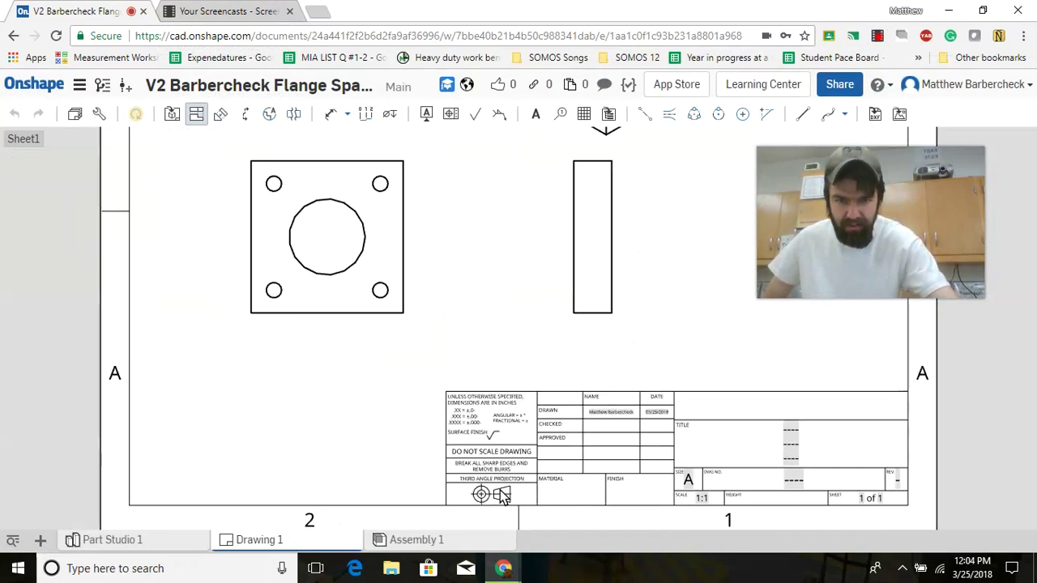
{"action": "scroll", "coordinate": [502, 478], "scroll_direction": "down", "scroll_amount": 5}
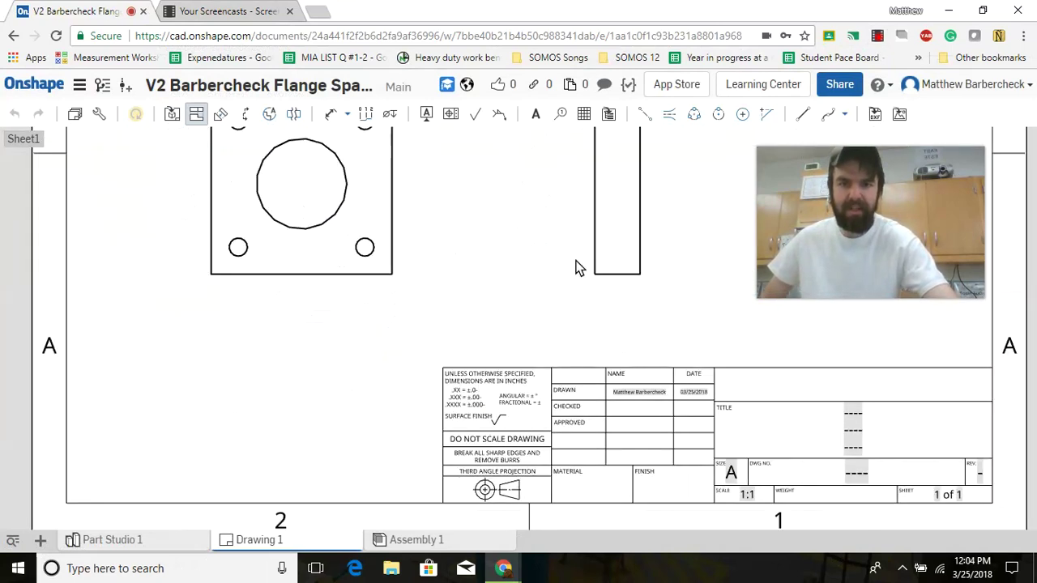
{"action": "scroll", "coordinate": [577, 268], "scroll_direction": "up", "scroll_amount": 3}
{"action": "middle_click_drag", "start_coordinate": [576, 268], "coordinate": [606, 416]}
{"action": "scroll", "coordinate": [689, 409], "scroll_direction": "down", "scroll_amount": 2}
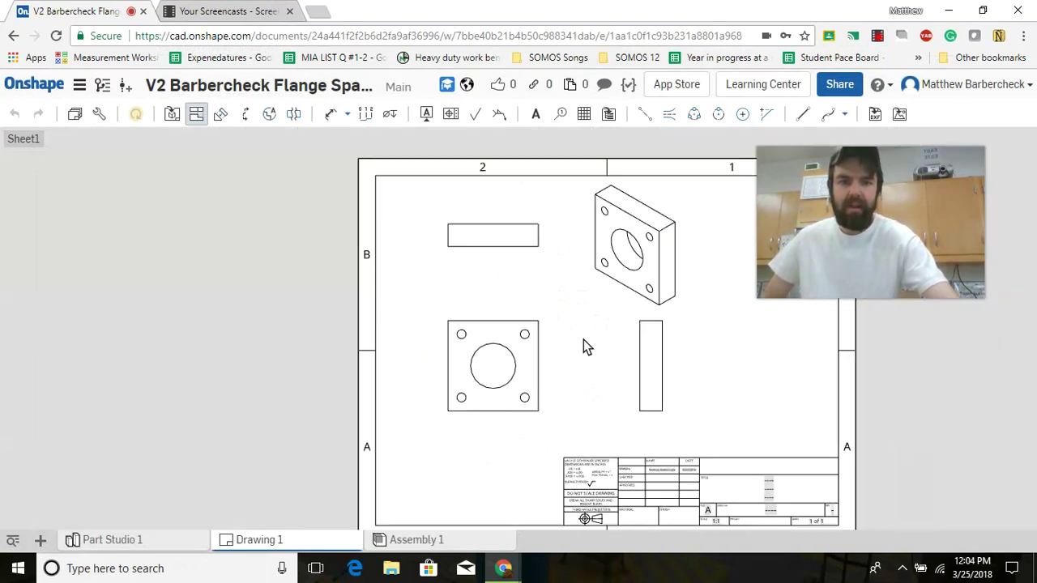
- Add a 2.000 height dimension beside the front view
{"action": "left_click", "coordinate": [488, 247]}
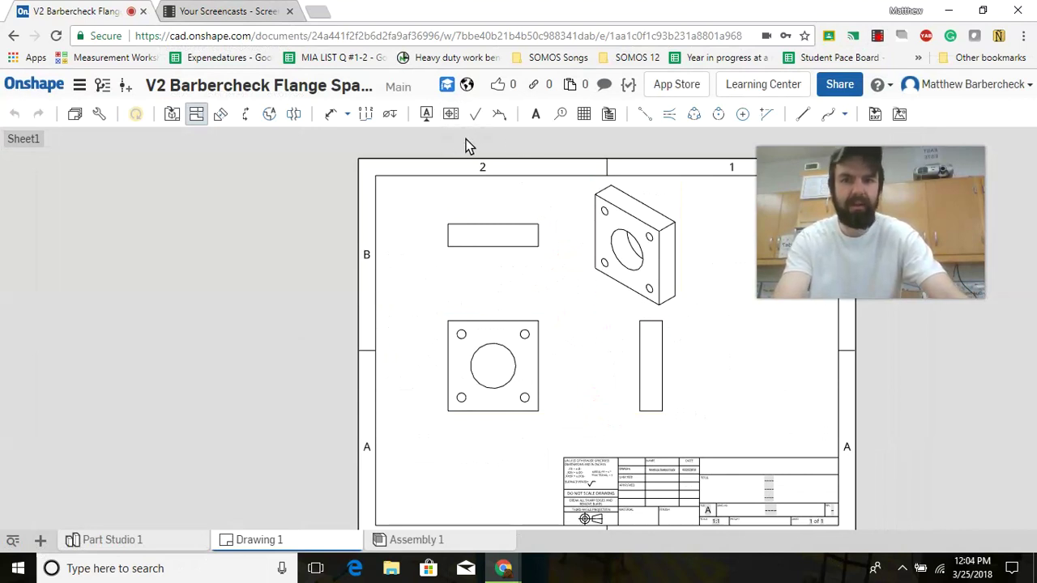
{"action": "left_click", "coordinate": [328, 115]}
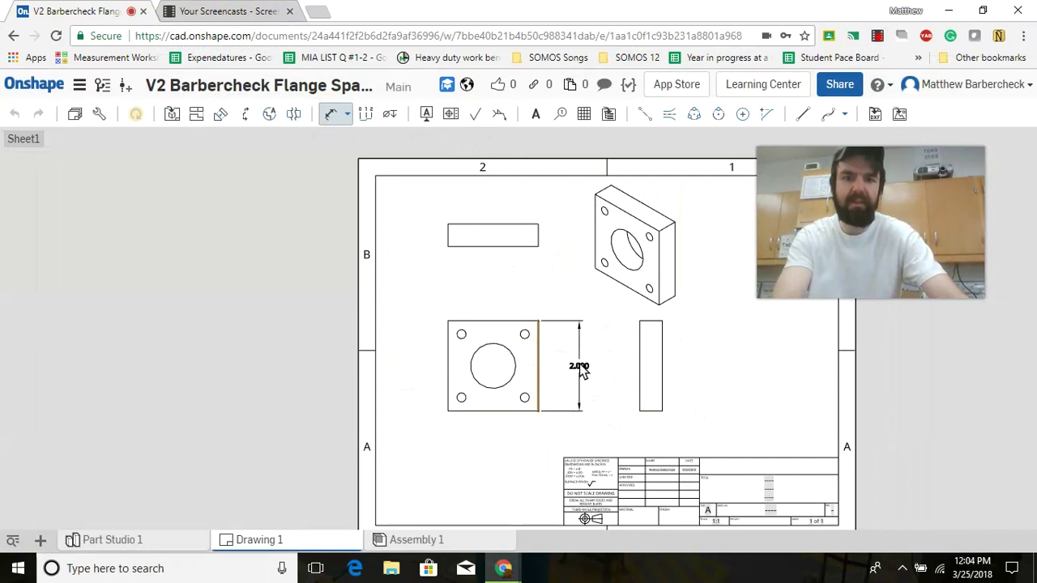
{"action": "left_click", "coordinate": [581, 370]}
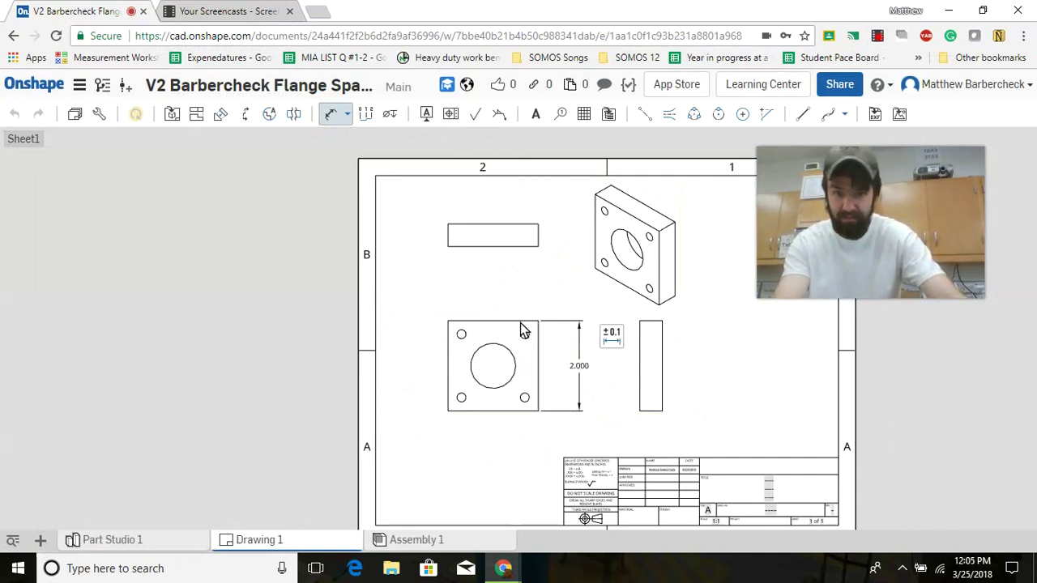
- Give the 2.000 dimension a 4x prefix so it reads 4x2.000
{"action": "left_click", "coordinate": [580, 367]}
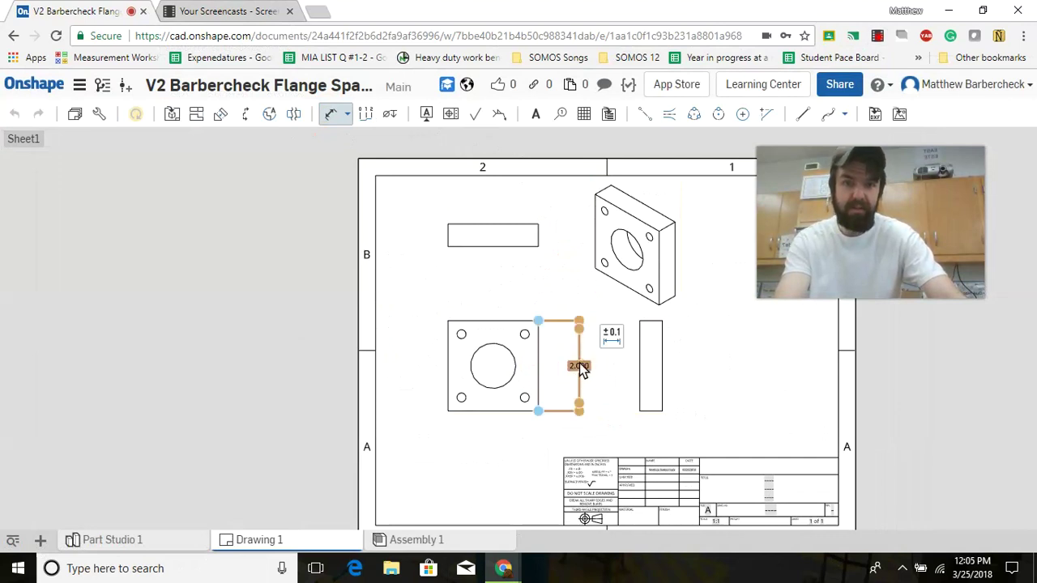
{"action": "double_click", "coordinate": [579, 366]}
{"action": "type", "text": "2x"}
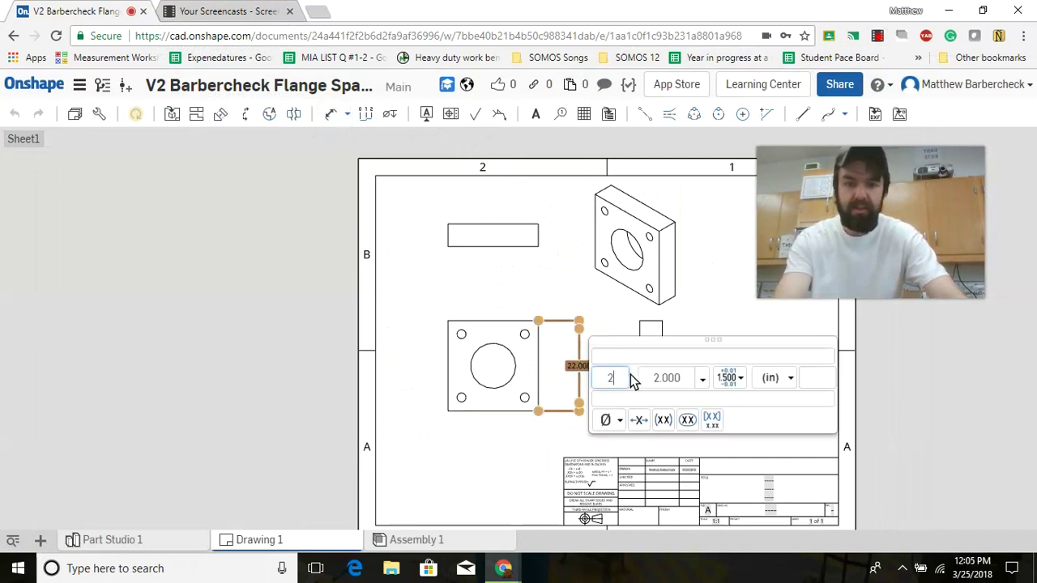
{"action": "left_click", "coordinate": [887, 389]}
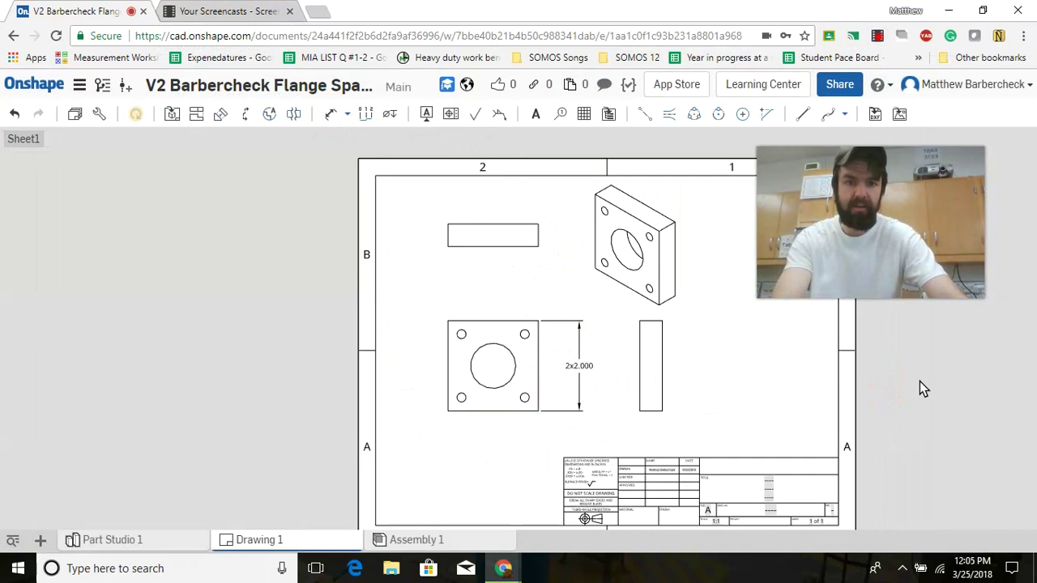
{"action": "left_click", "coordinate": [572, 373]}
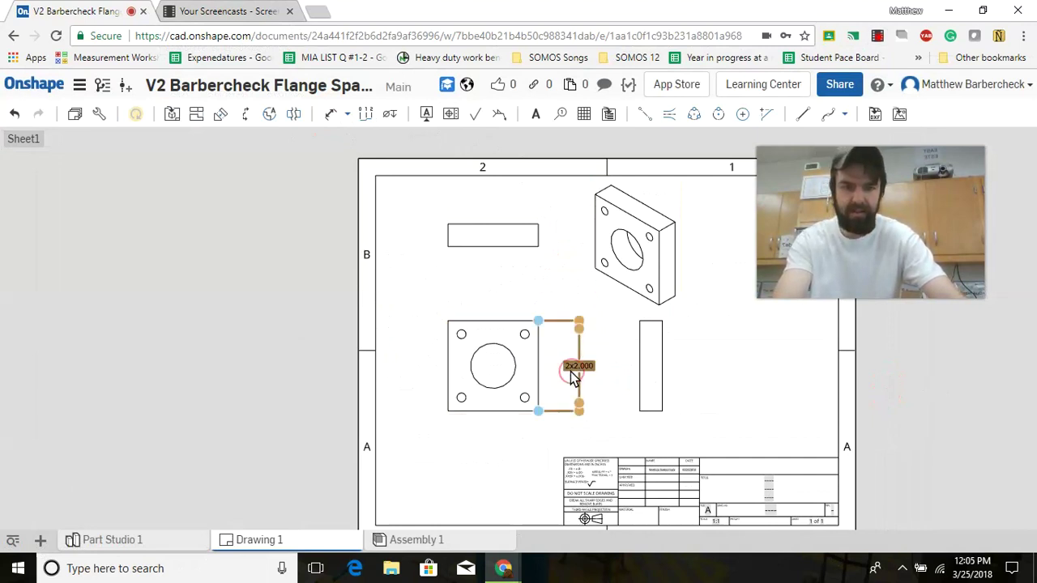
{"action": "key", "text": "BackSpace"}
{"action": "key", "text": "BackSpace"}
{"action": "type", "text": "4"}
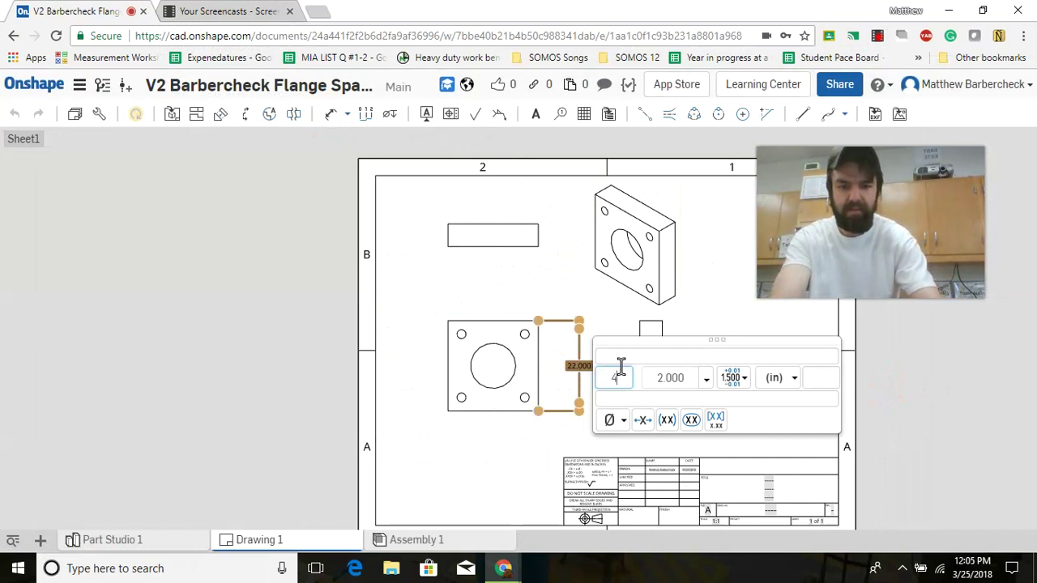
{"action": "type", "text": "x"}
{"action": "key", "text": "BackSpace"}
{"action": "key", "text": "BackSpace"}
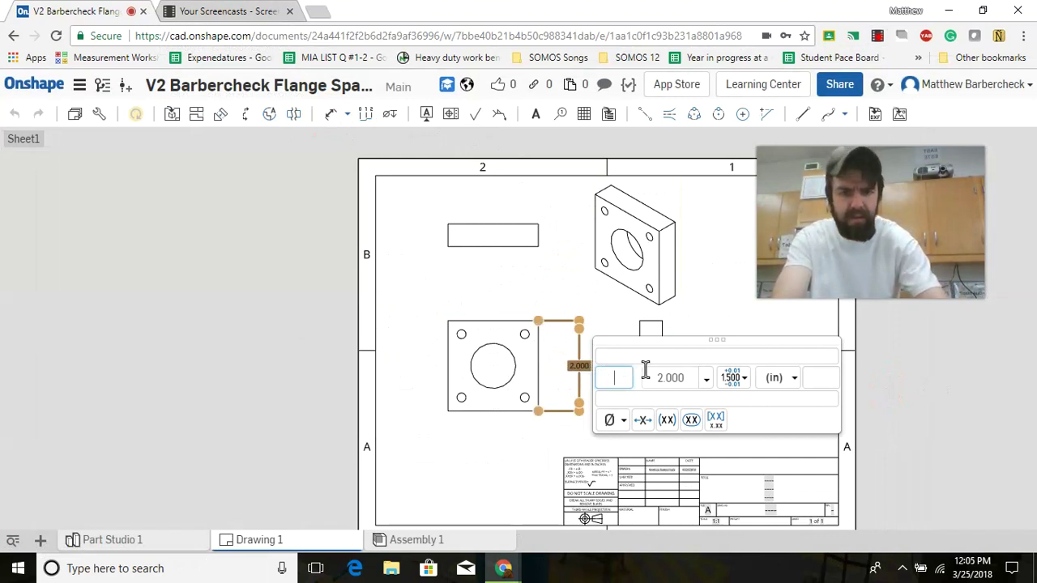
{"action": "type", "text": "4x"}
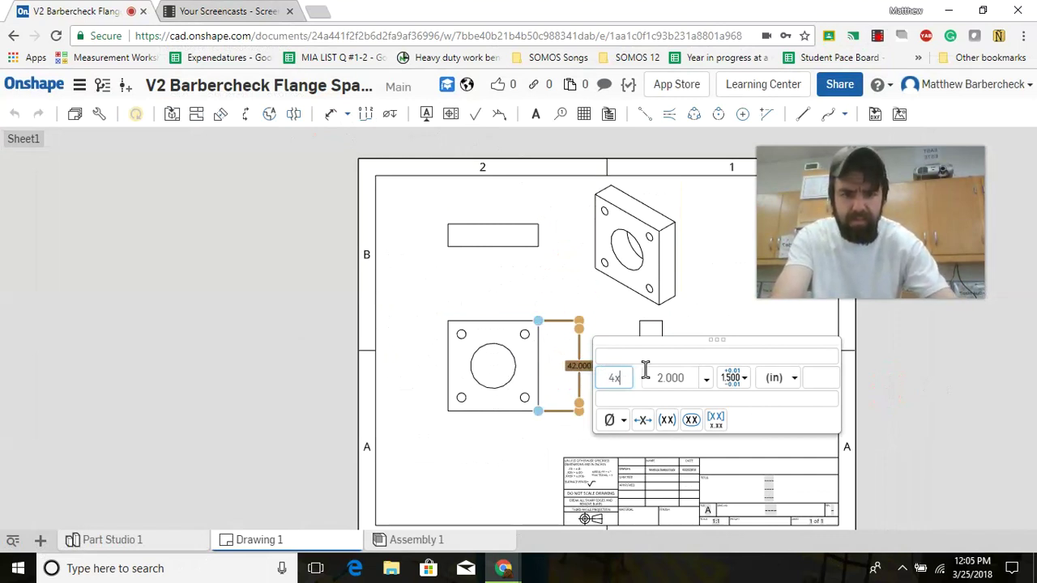
{"action": "left_click", "coordinate": [915, 390]}
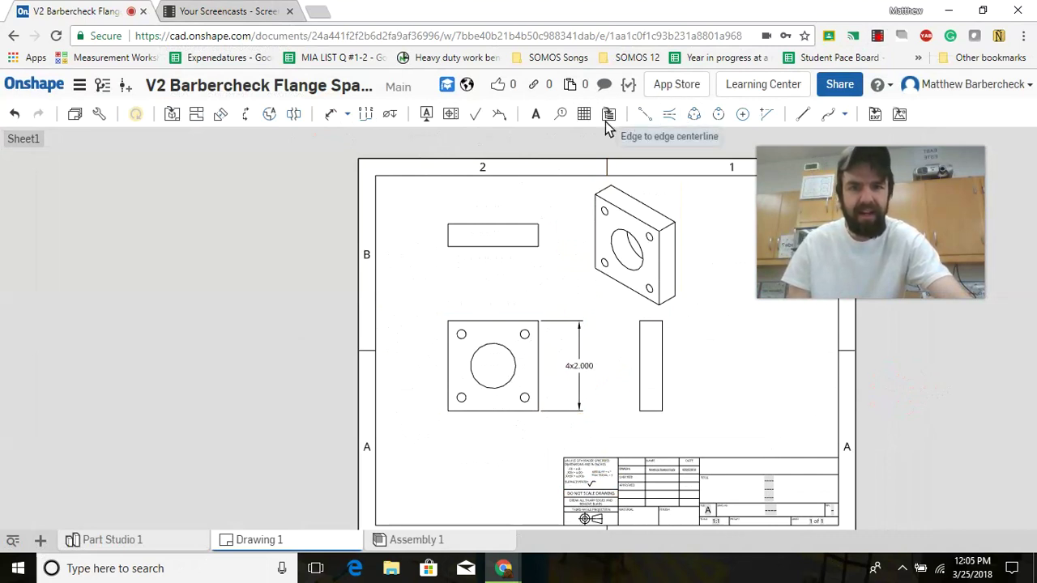
- Add a .500 thickness dimension to the rectangle and center marks on all five holes
{"action": "left_click", "coordinate": [334, 114]}
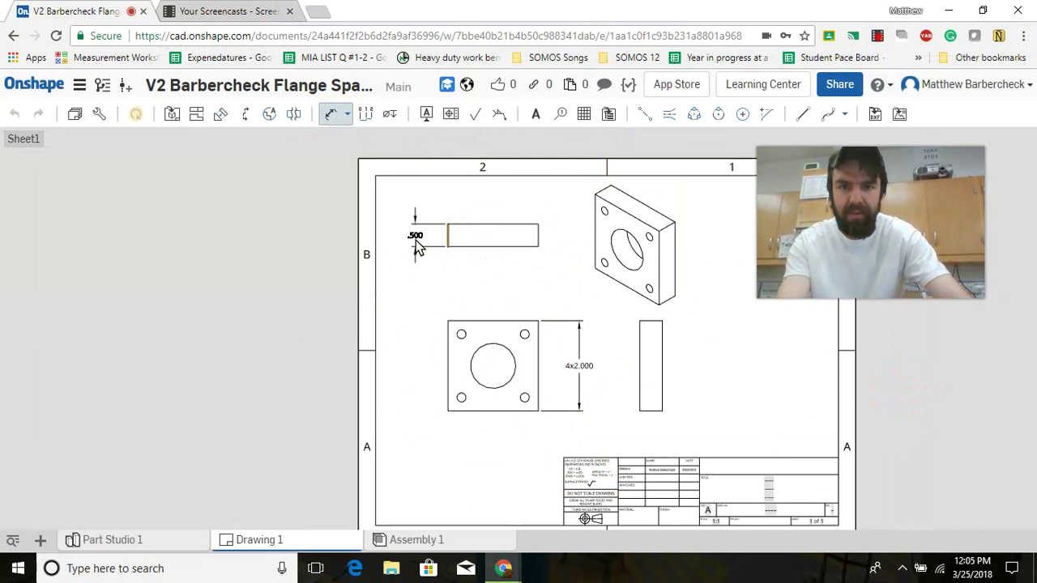
{"action": "left_click", "coordinate": [416, 247]}
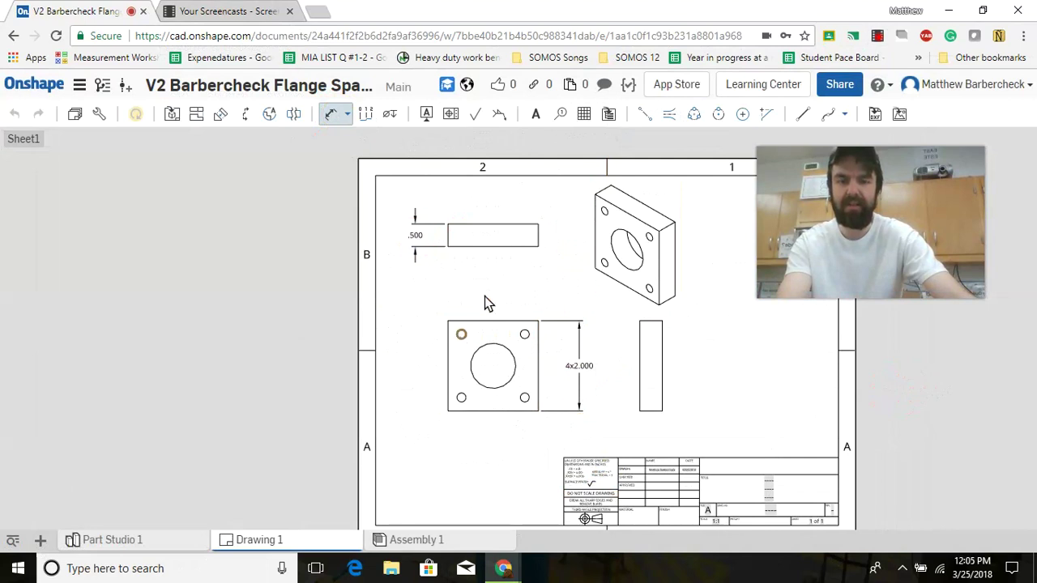
{"action": "left_click", "coordinate": [742, 114]}
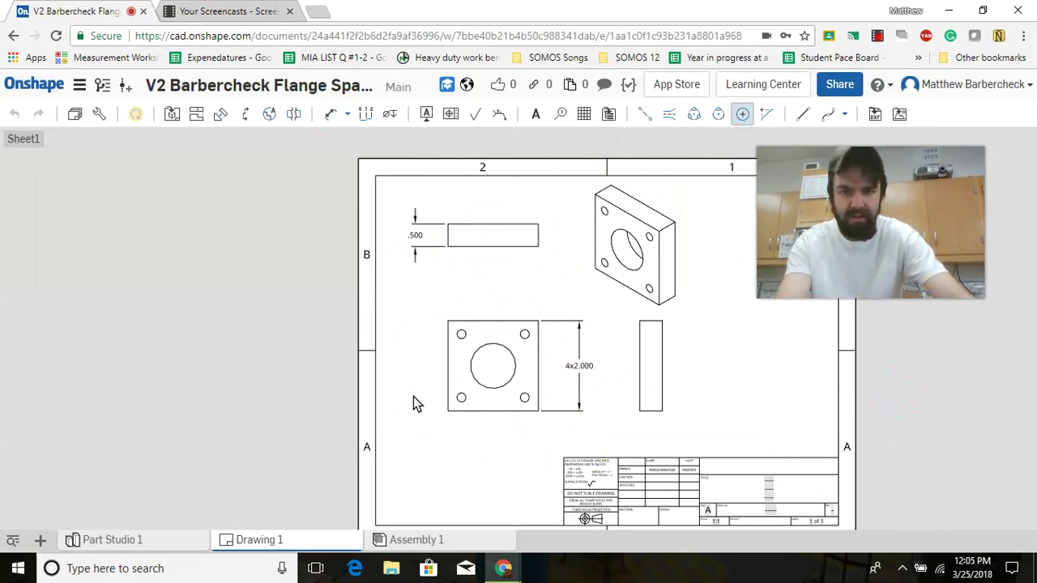
{"action": "left_click", "coordinate": [461, 335]}
{"action": "left_click", "coordinate": [525, 335]}
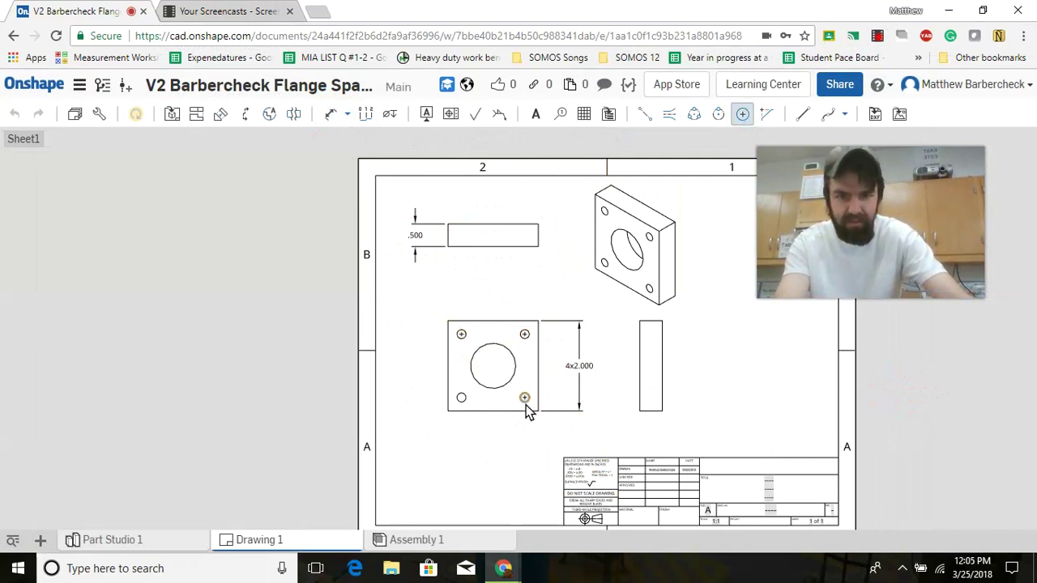
{"action": "left_click", "coordinate": [525, 397]}
{"action": "left_click", "coordinate": [461, 398]}
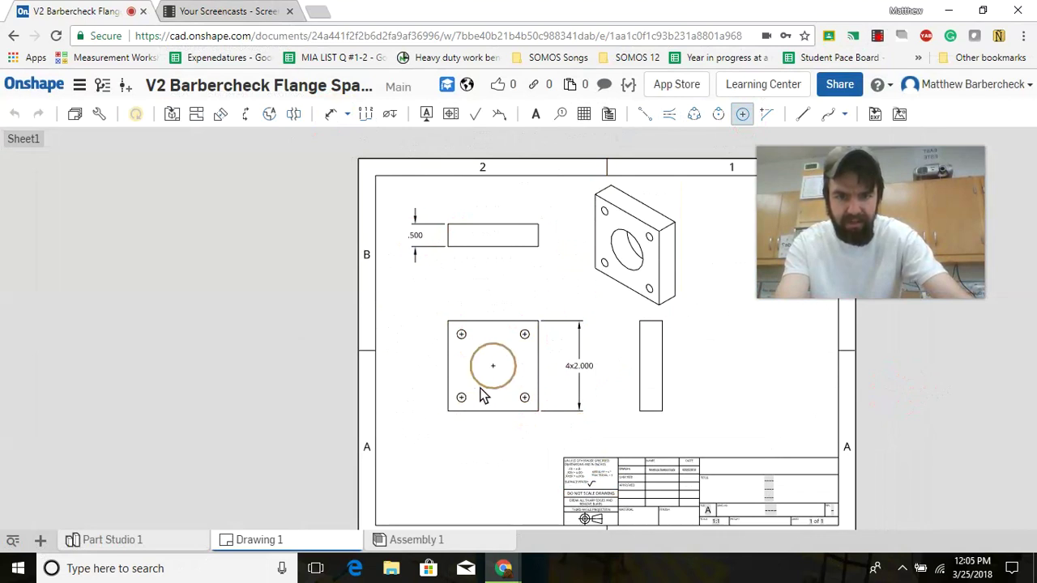
{"action": "left_click", "coordinate": [480, 388]}
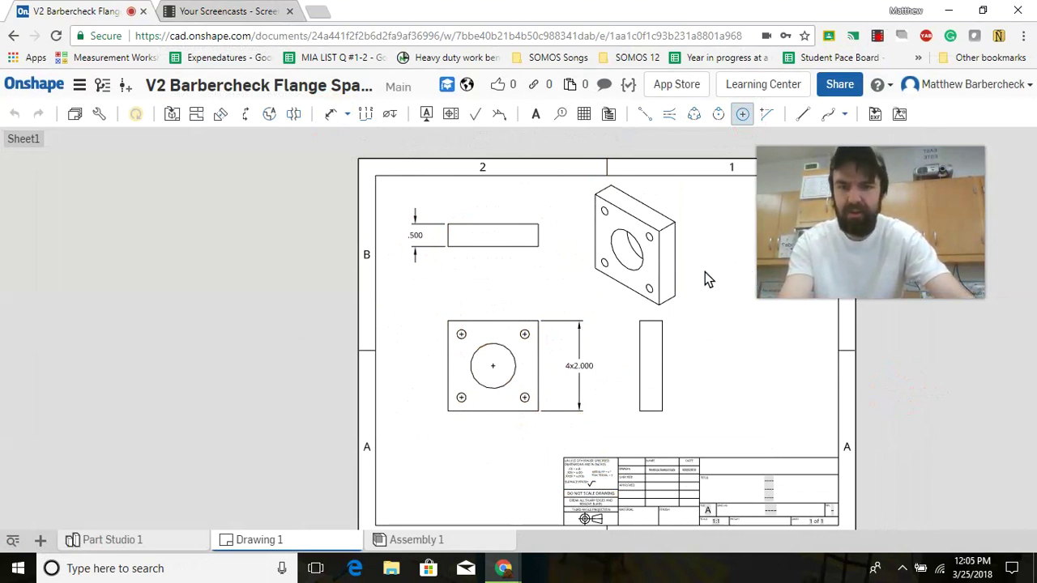
{"action": "key", "text": "Escape"}
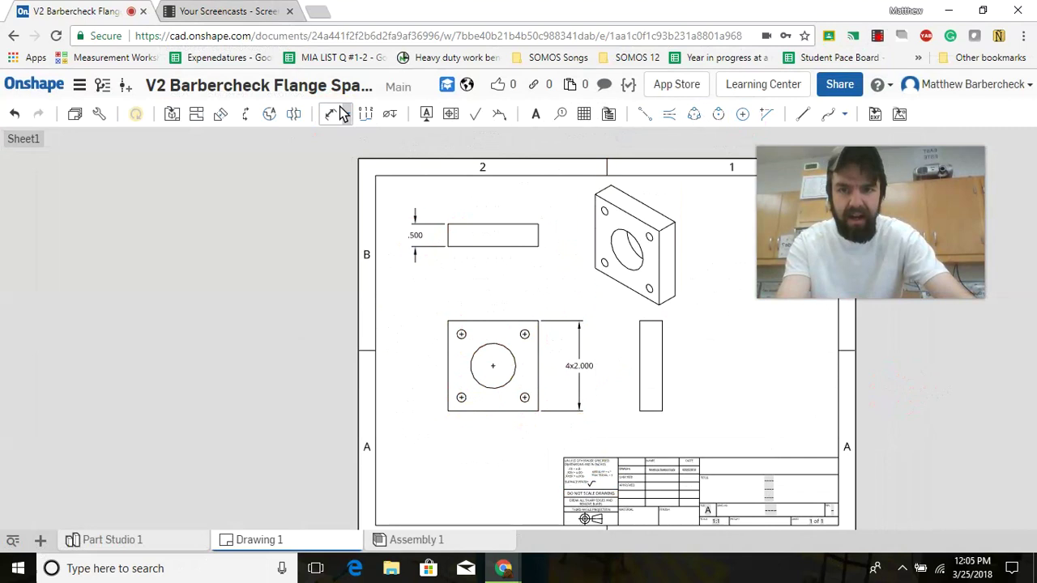
- Draw vertical and horizontal edge-to-edge centerlines across the square plate
{"action": "left_click", "coordinate": [645, 120]}
{"action": "left_click", "coordinate": [494, 321]}
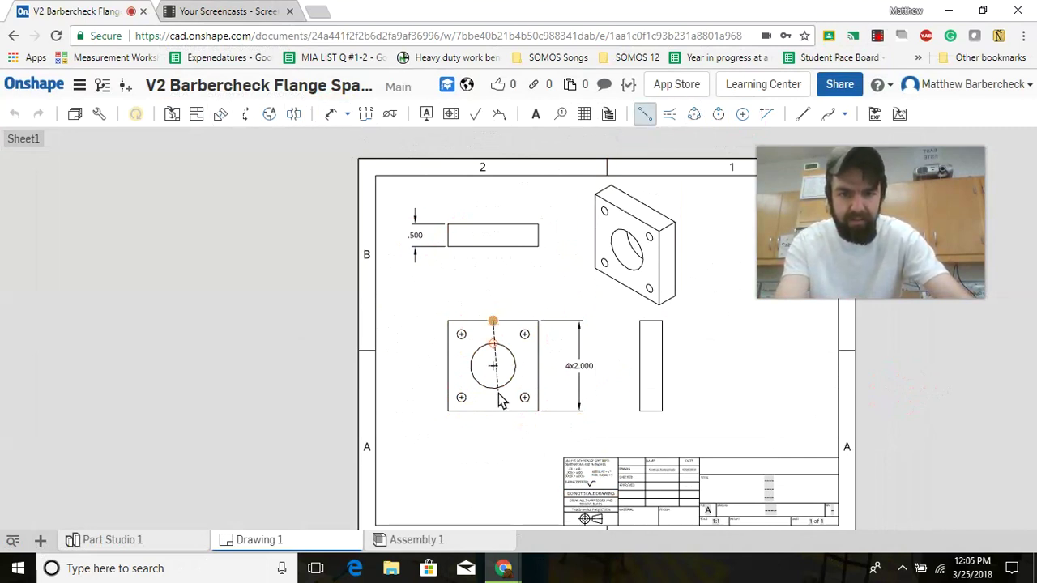
{"action": "left_click", "coordinate": [494, 412]}
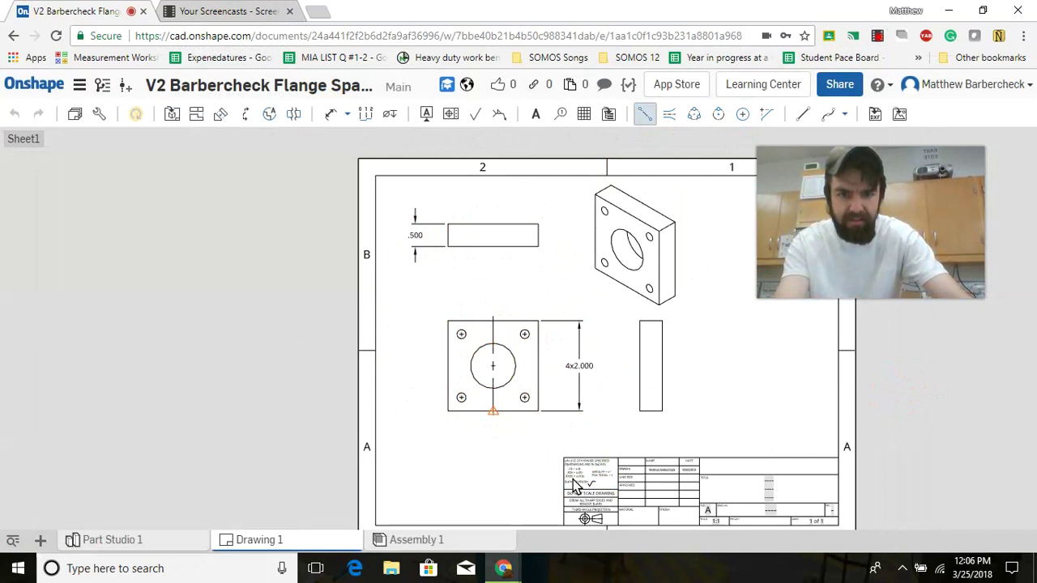
{"action": "left_click", "coordinate": [538, 367]}
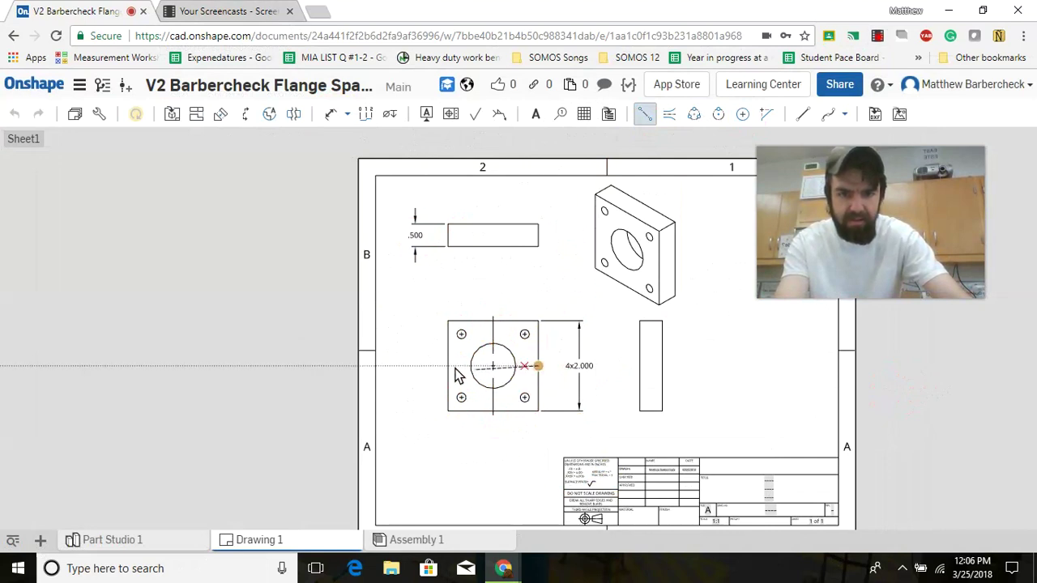
{"action": "left_click", "coordinate": [448, 367]}
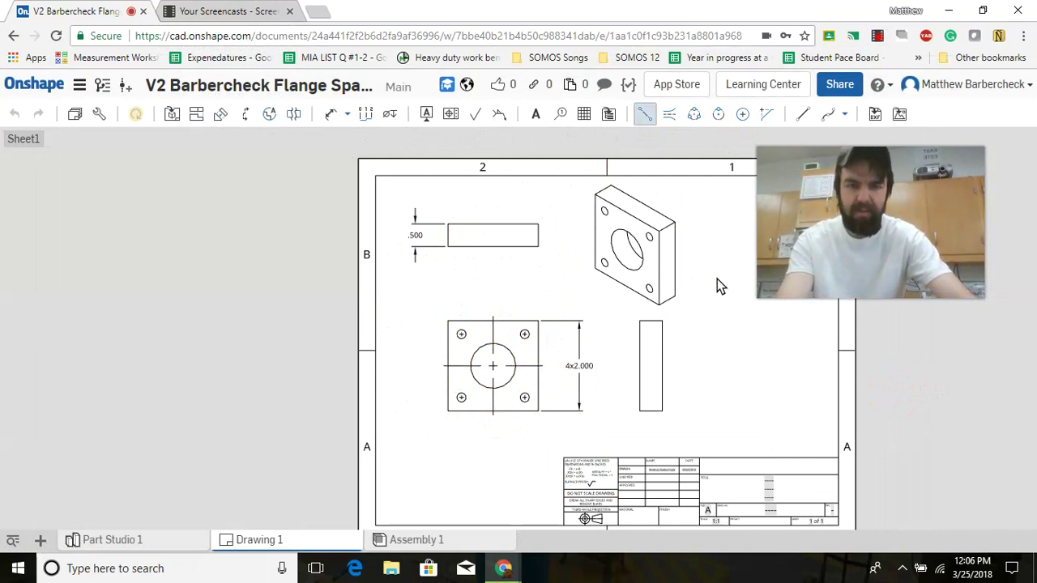
{"action": "key", "text": "Escape"}
{"action": "left_click", "coordinate": [567, 339]}
{"action": "key", "text": "Escape"}
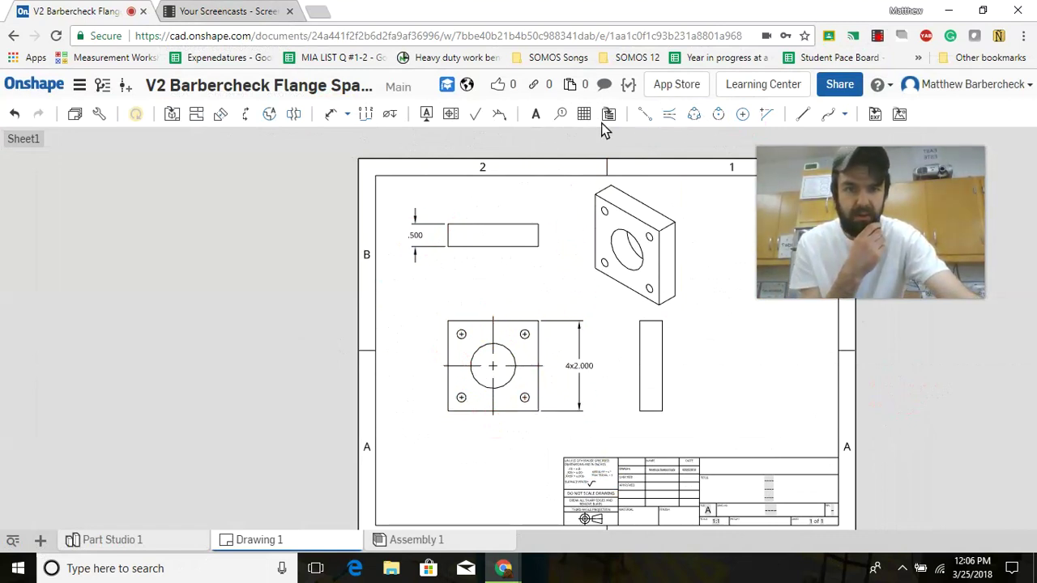
- Place a Ø.200 diameter dimension on the upper-left corner hole
{"action": "left_click", "coordinate": [461, 334]}
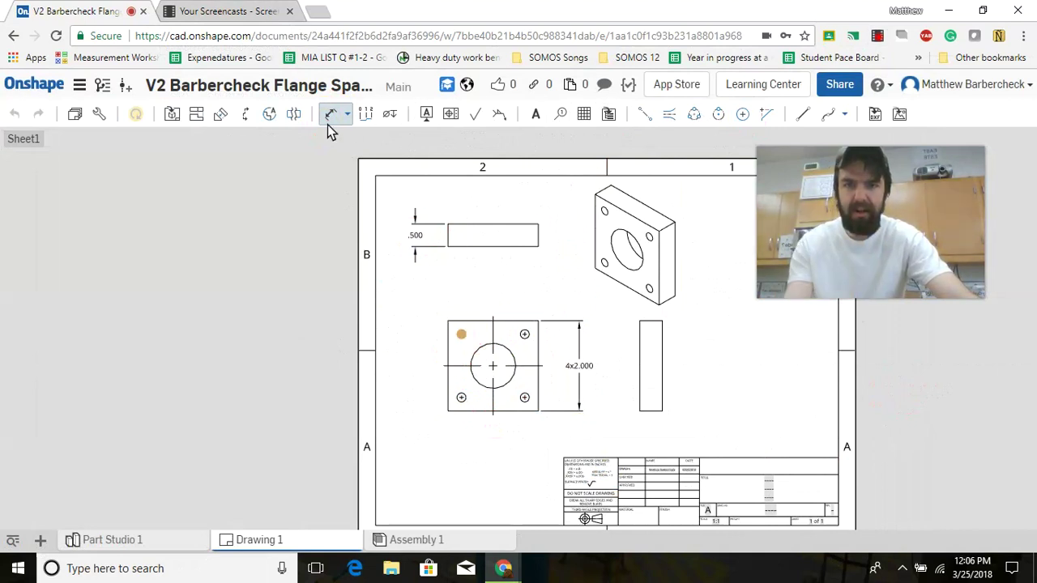
{"action": "scroll", "coordinate": [472, 342], "scroll_direction": "up", "scroll_amount": 3}
{"action": "scroll", "coordinate": [473, 342], "scroll_direction": "up", "scroll_amount": 2}
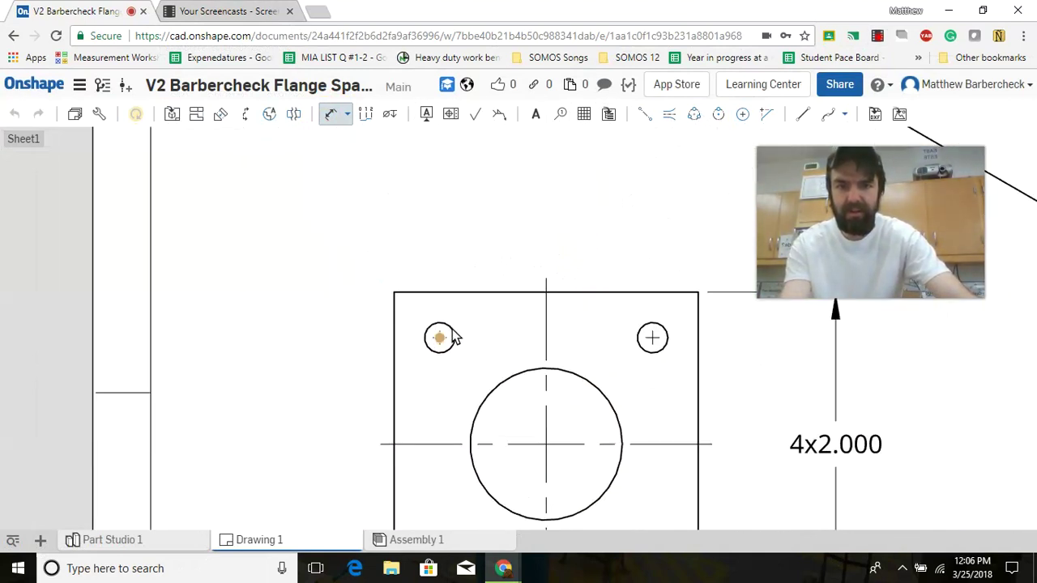
{"action": "left_click", "coordinate": [352, 119]}
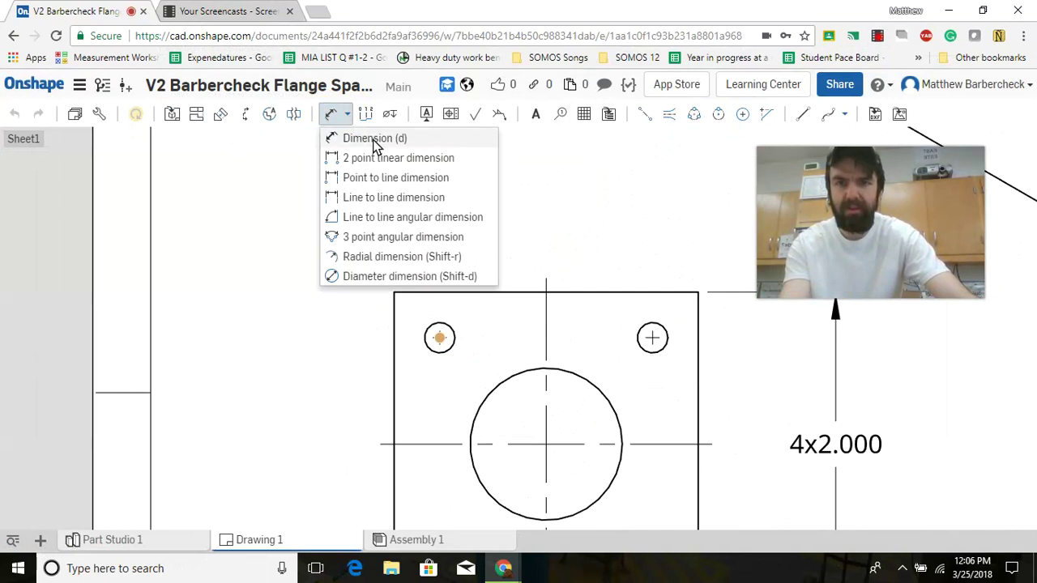
{"action": "left_click", "coordinate": [350, 138]}
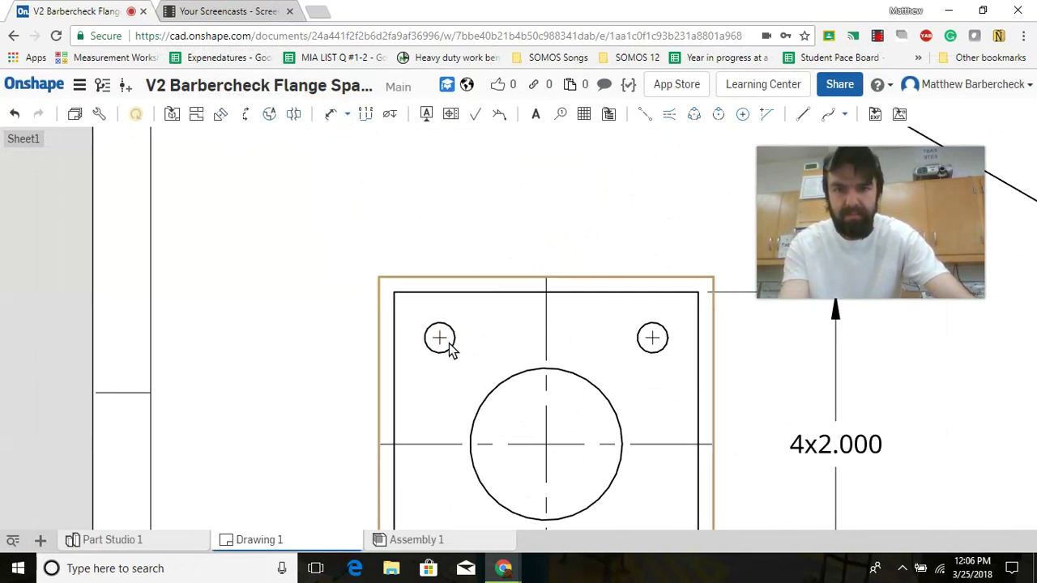
{"action": "scroll", "coordinate": [447, 332], "scroll_direction": "up", "scroll_amount": 3}
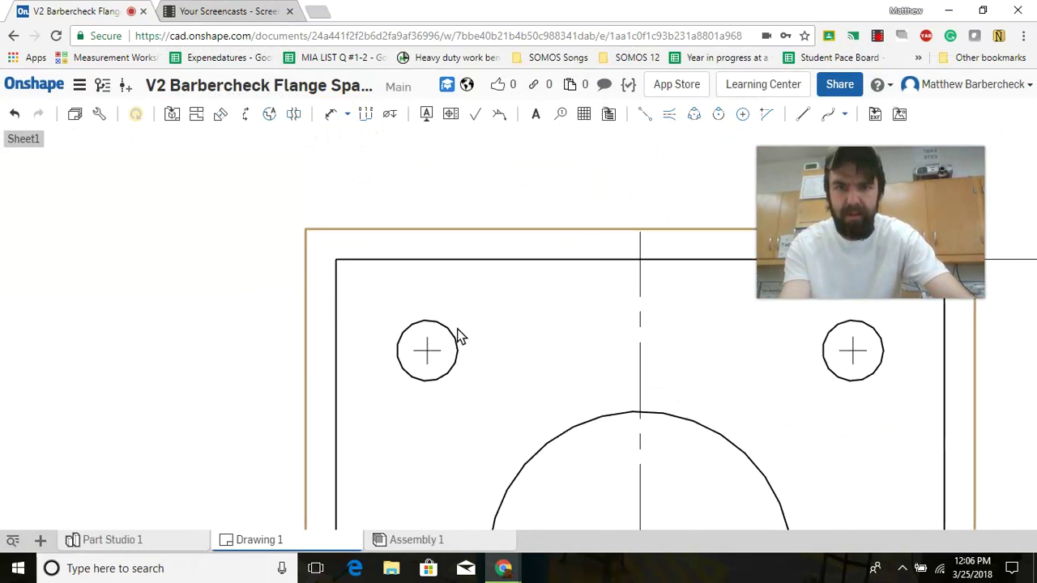
{"action": "left_click", "coordinate": [348, 115]}
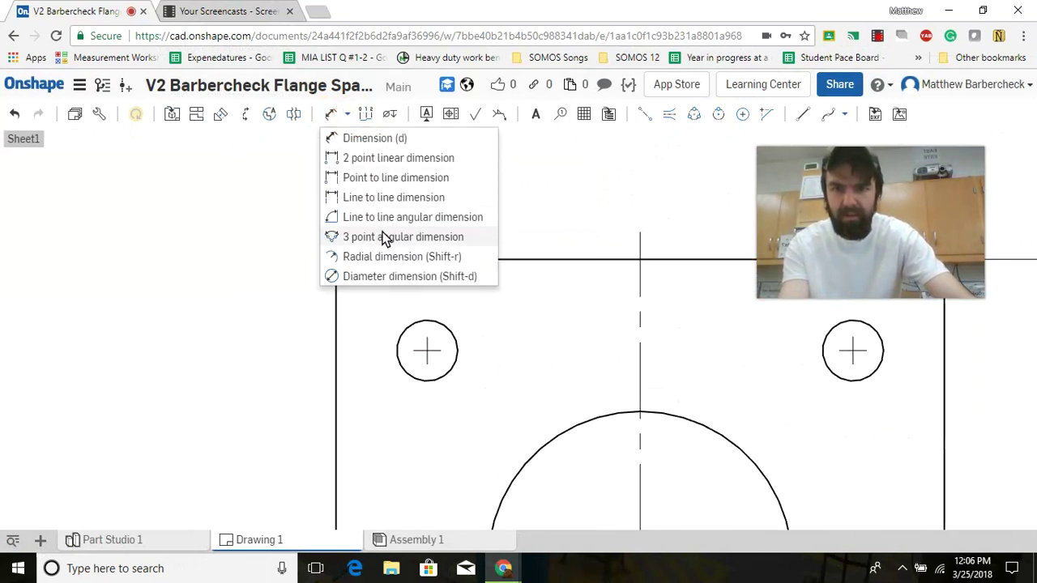
{"action": "left_click", "coordinate": [394, 279]}
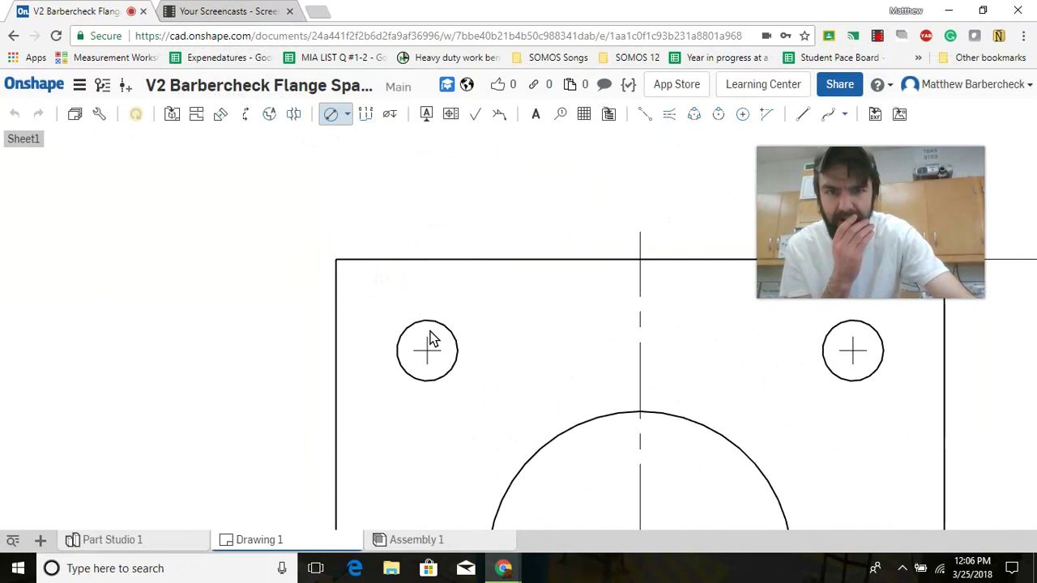
{"action": "left_click", "coordinate": [435, 330]}
{"action": "left_click", "coordinate": [301, 207]}
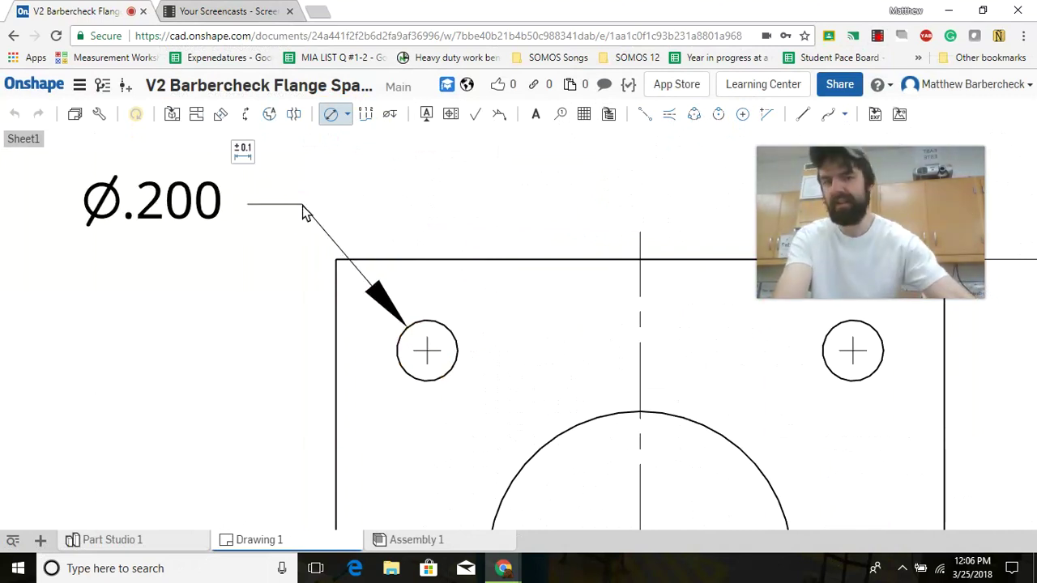
{"action": "scroll", "coordinate": [171, 201], "scroll_direction": "down", "scroll_amount": 3}
- Add a 4x prefix so the hole callout reads Ø4x.200
{"action": "double_click", "coordinate": [171, 201]}
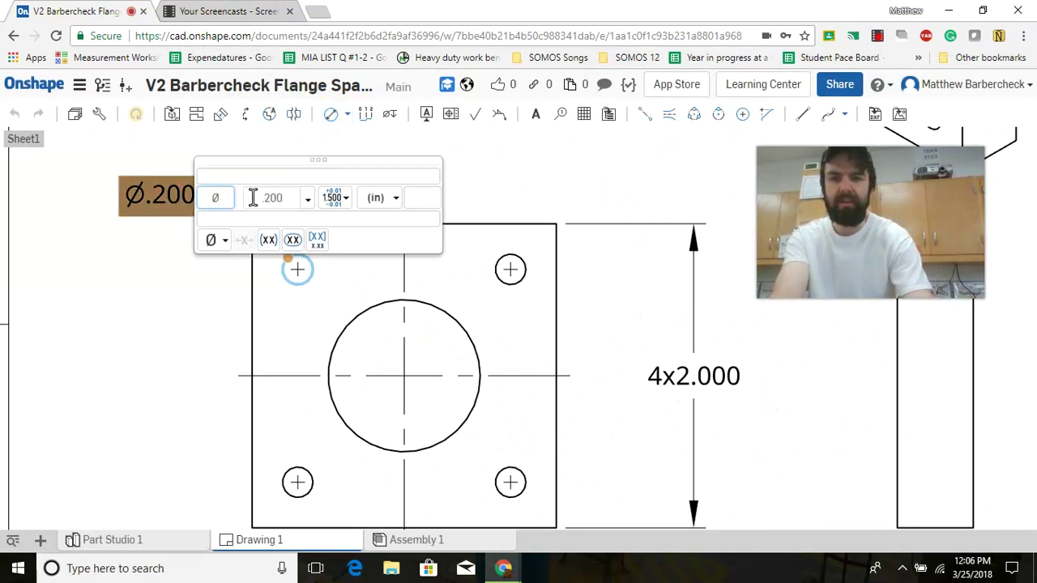
{"action": "type", "text": "4"}
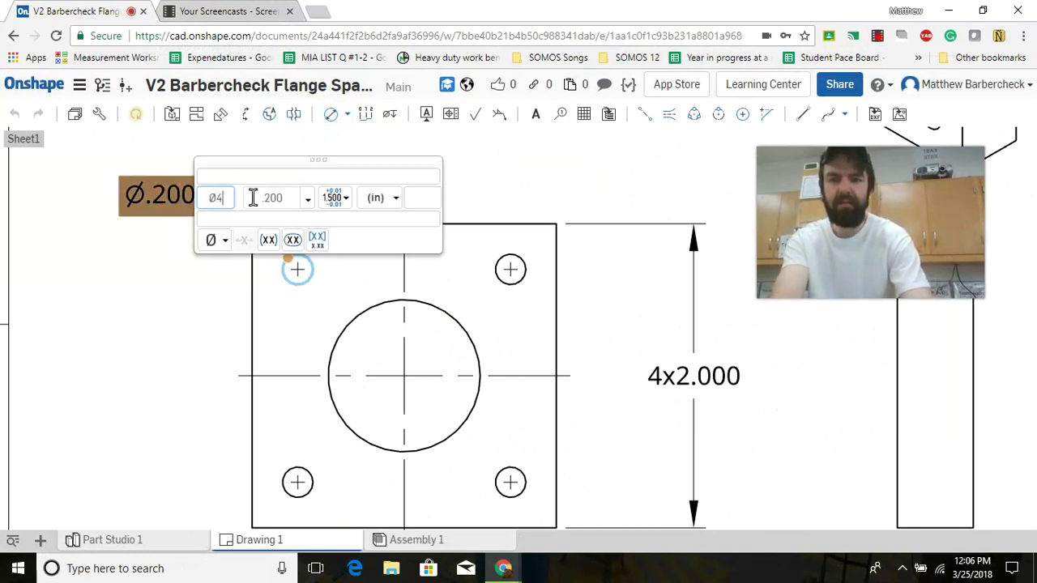
{"action": "type", "text": "x"}
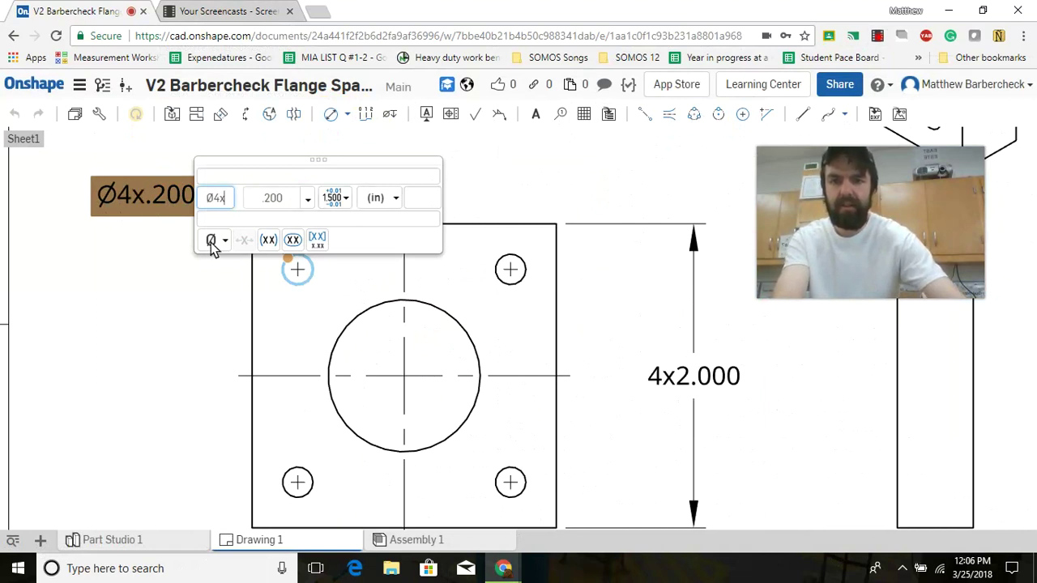
{"action": "left_click", "coordinate": [199, 339]}
{"action": "scroll", "coordinate": [462, 340], "scroll_direction": "down", "scroll_amount": 1}
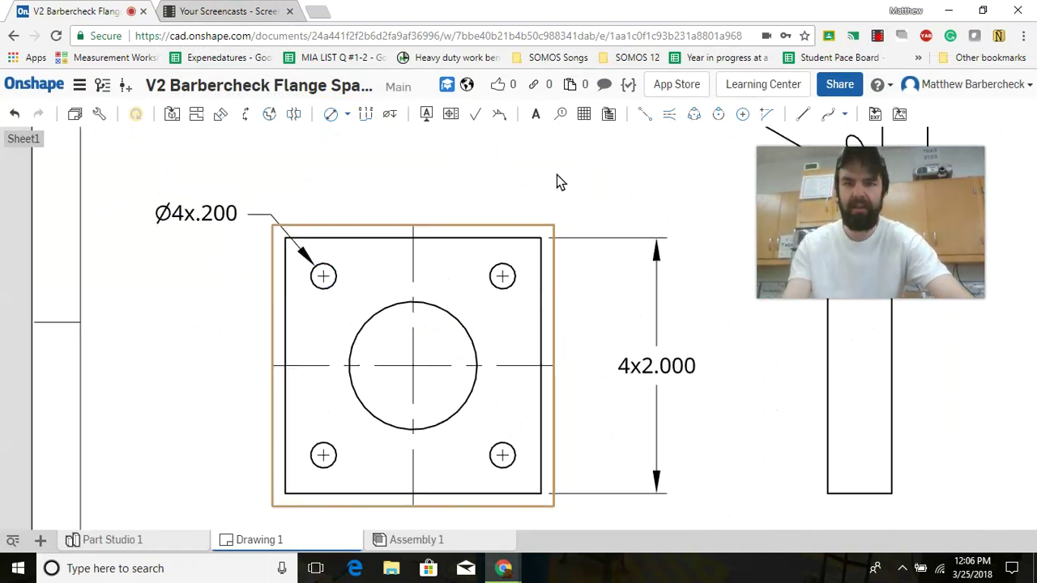
- Dimension the centre bore as Ø1.000 above the view
{"action": "key", "text": "c"}
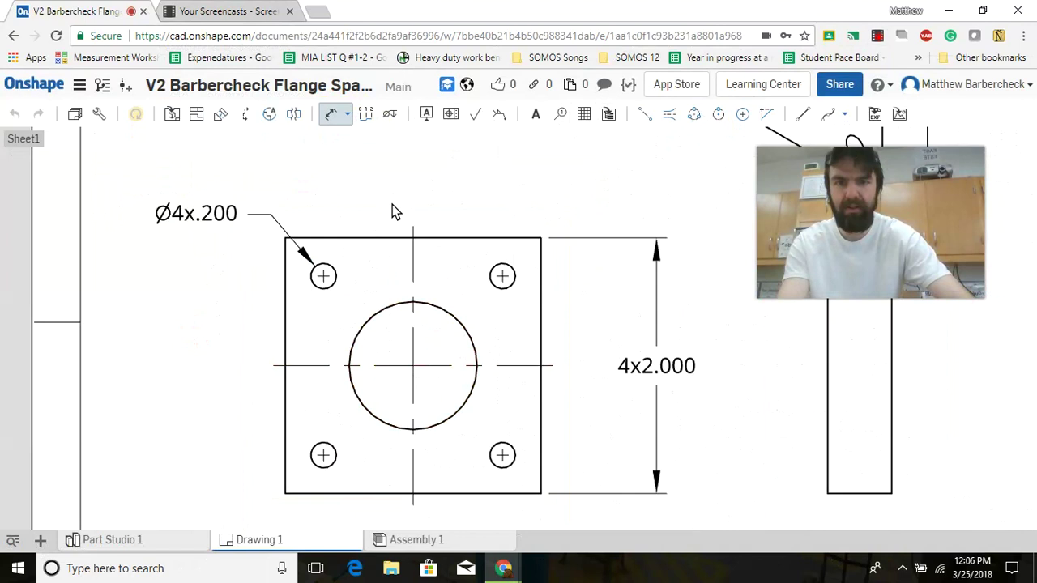
{"action": "left_click", "coordinate": [386, 311]}
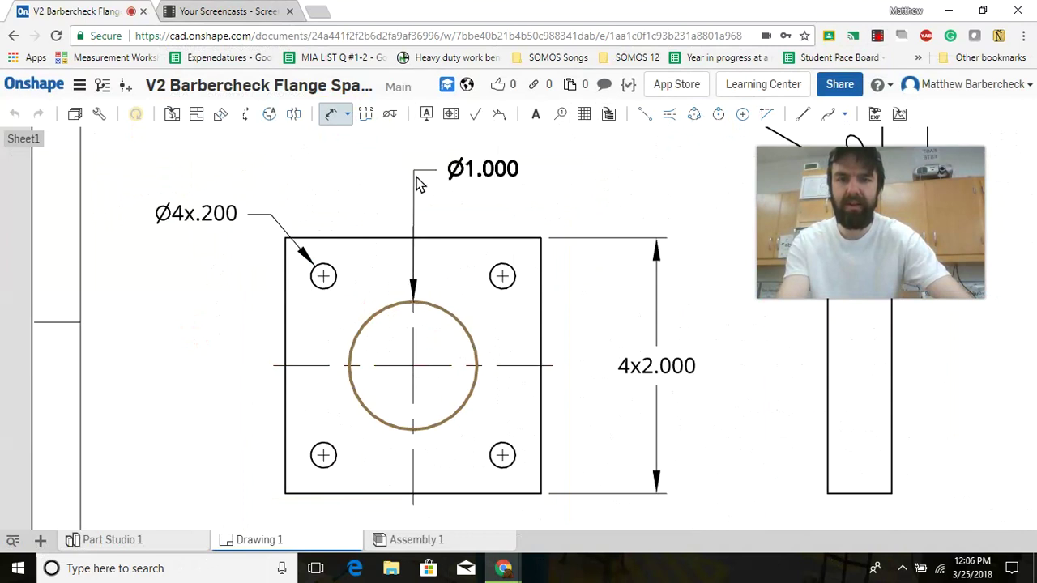
{"action": "left_click", "coordinate": [418, 185]}
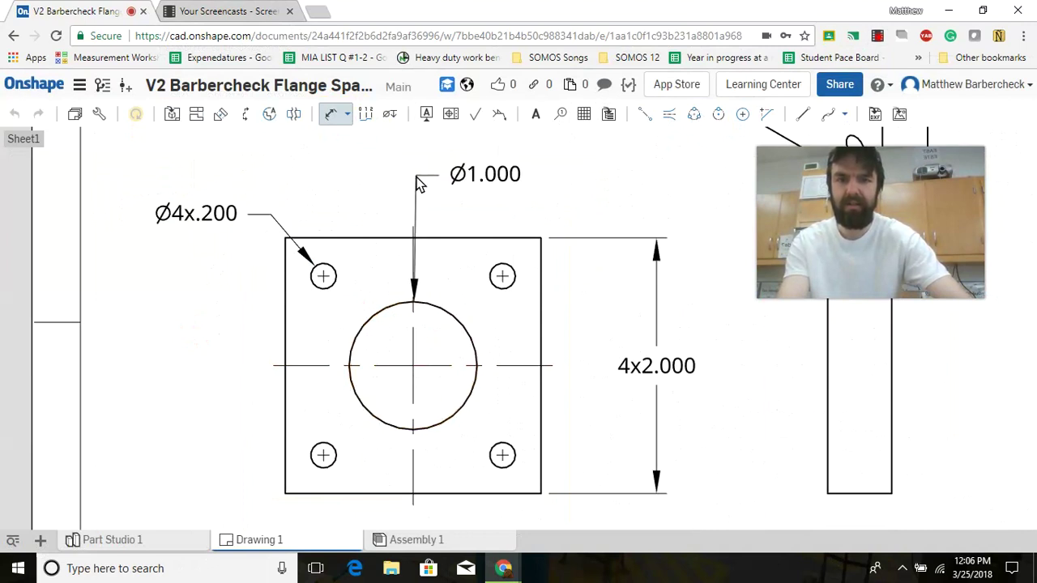
{"action": "key", "text": "Escape"}
{"action": "scroll", "coordinate": [602, 342], "scroll_direction": "down", "scroll_amount": 3}
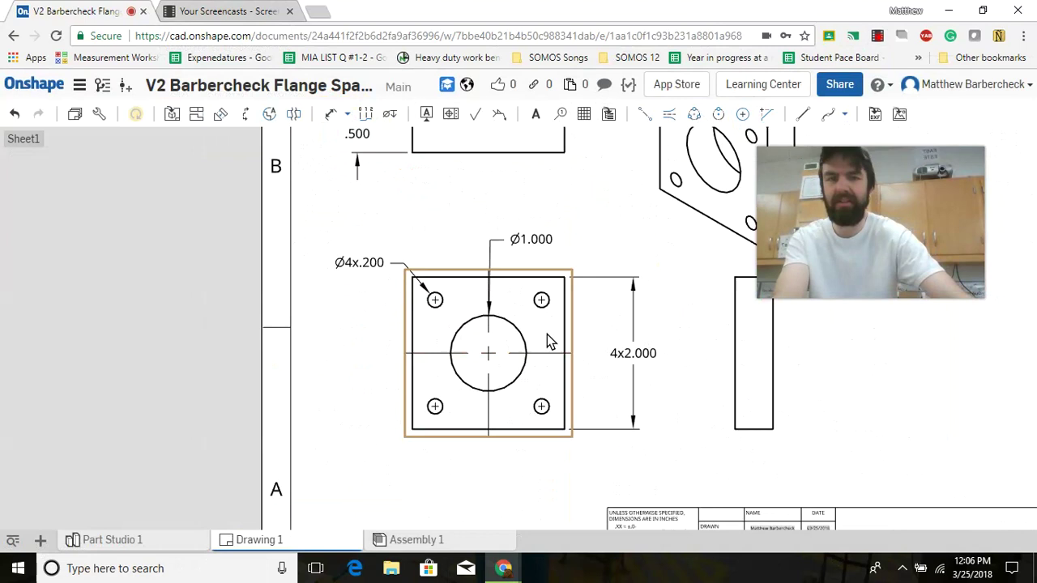
{"action": "scroll", "coordinate": [560, 318], "scroll_direction": "up", "scroll_amount": 2}
{"action": "scroll", "coordinate": [574, 331], "scroll_direction": "down", "scroll_amount": 2}
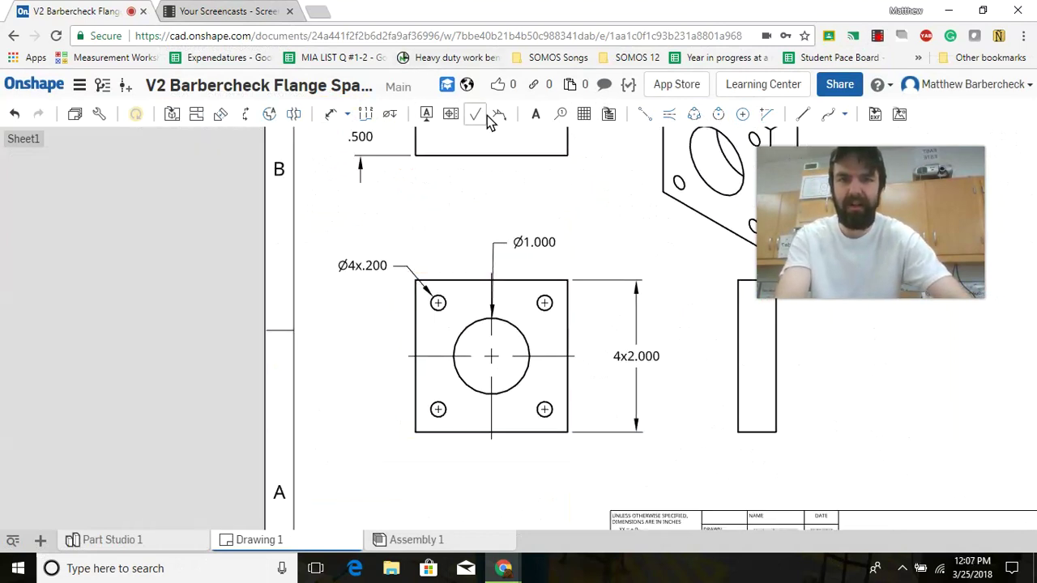
- Dimension the bottom holes' 1.400 spacing below the view and prefix it 4x
{"action": "left_click", "coordinate": [331, 114]}
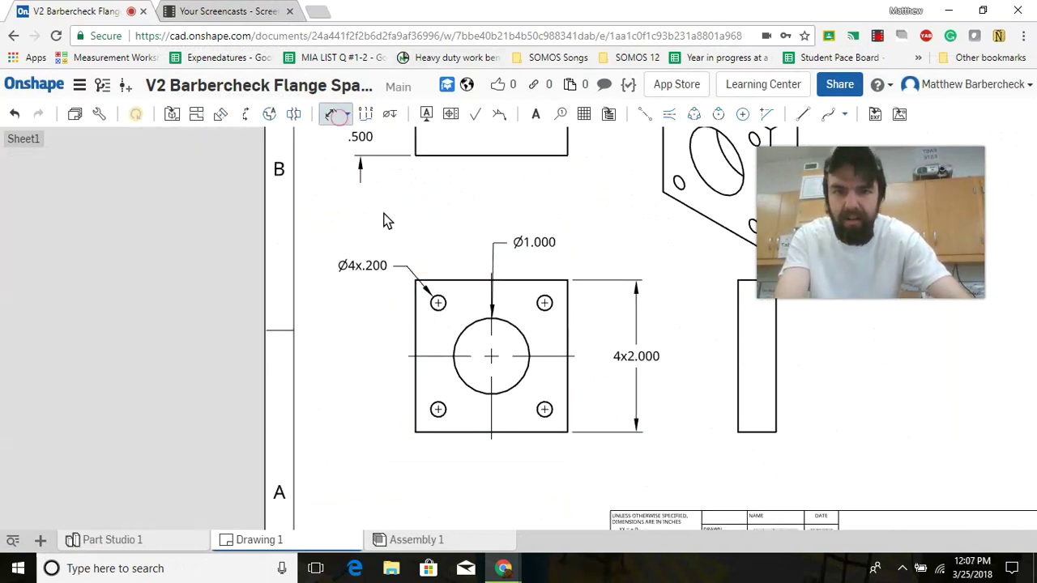
{"action": "left_click", "coordinate": [546, 410]}
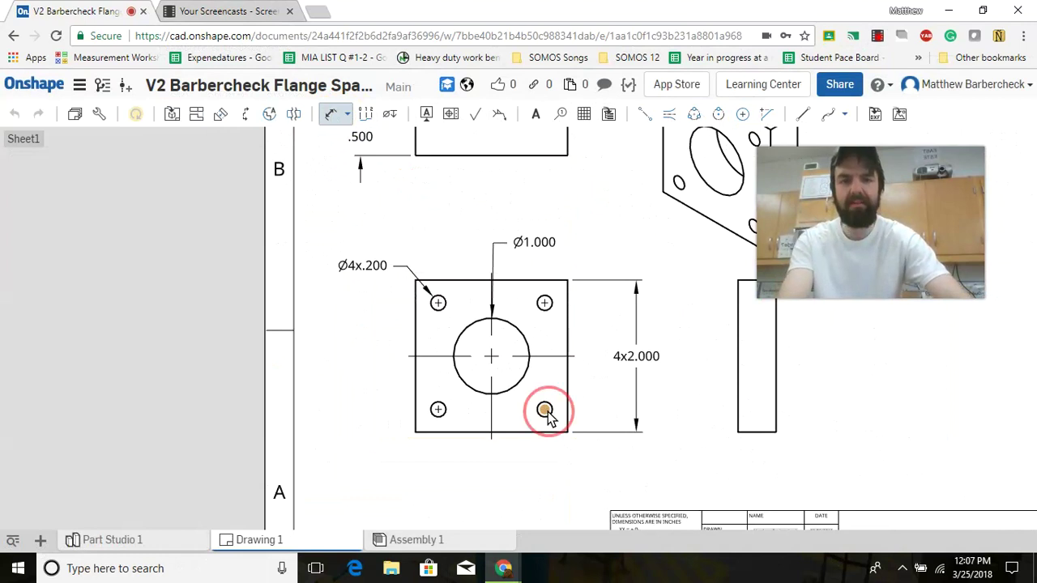
{"action": "left_click", "coordinate": [438, 412]}
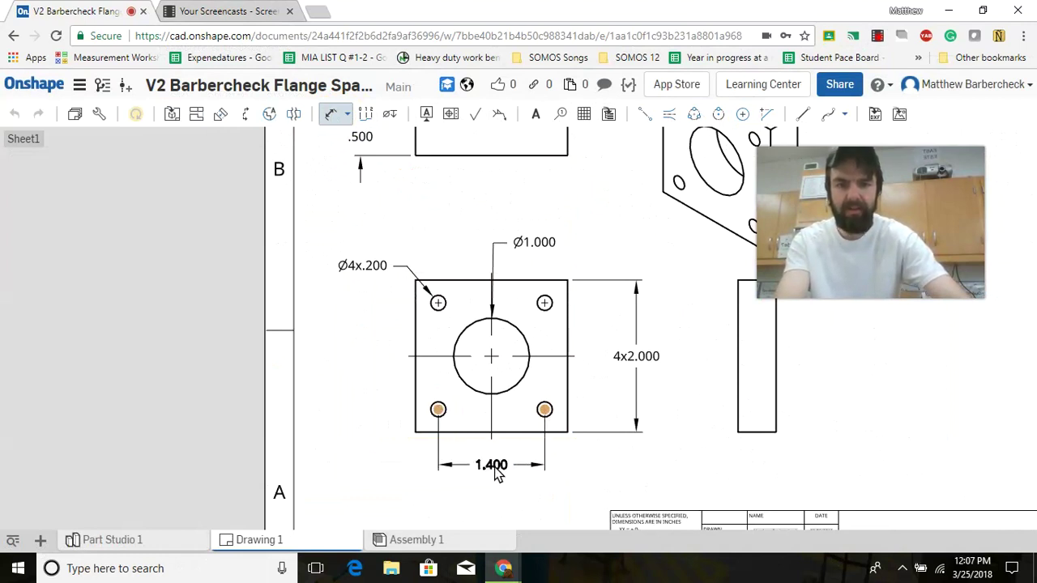
{"action": "left_click", "coordinate": [496, 474]}
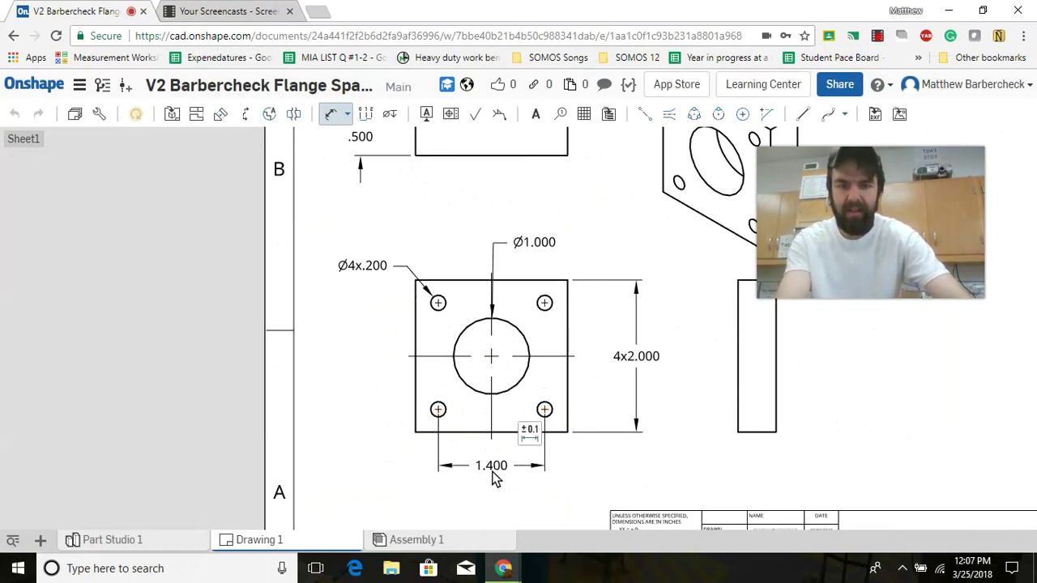
{"action": "double_click", "coordinate": [492, 468]}
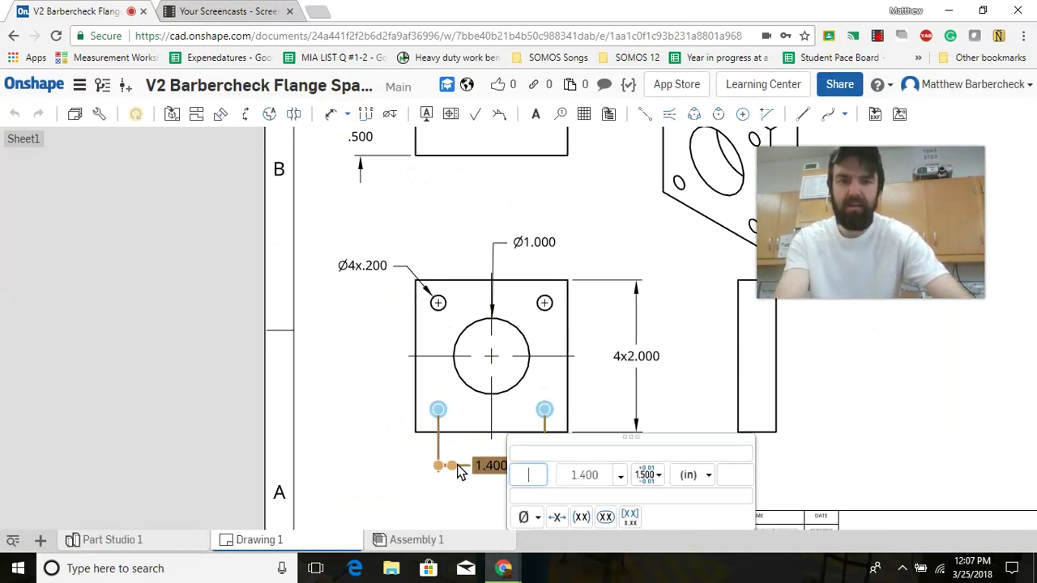
{"action": "type", "text": "4x"}
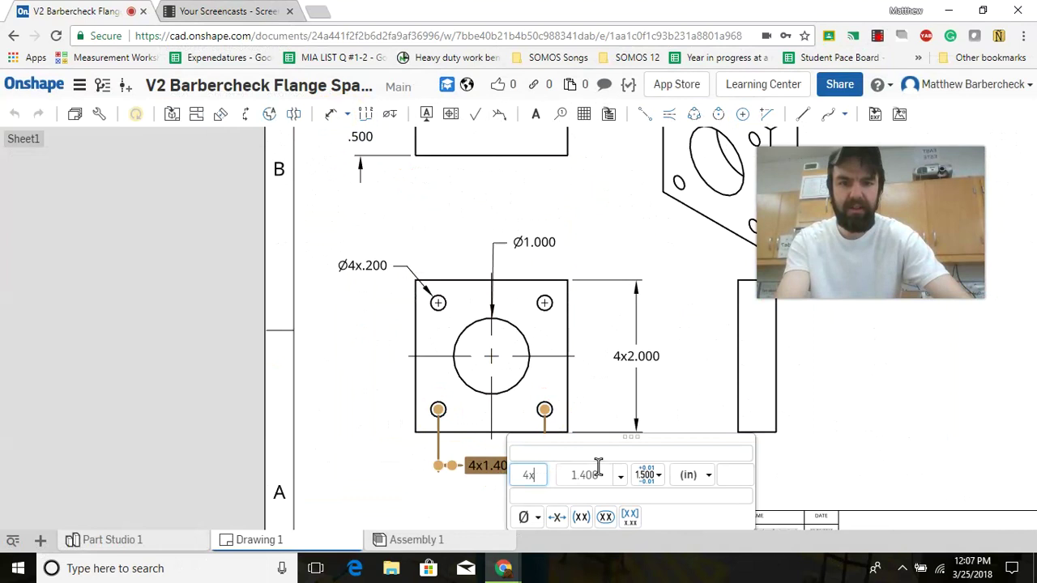
{"action": "left_click", "coordinate": [704, 389]}
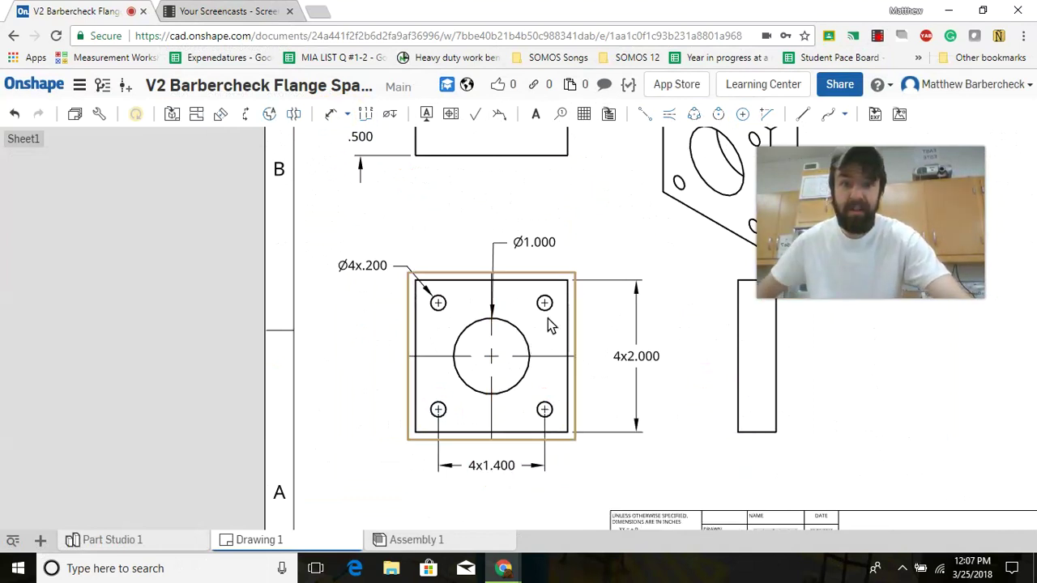
{"action": "left_click", "coordinate": [619, 363]}
{"action": "right_click_drag", "start_coordinate": [619, 363], "coordinate": [621, 410]}
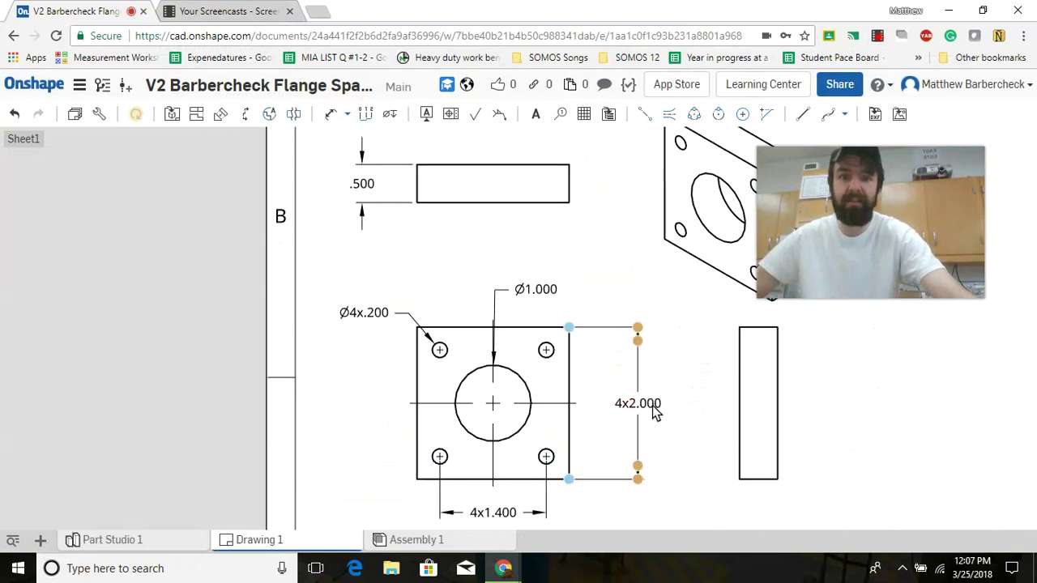
{"action": "scroll", "coordinate": [654, 410], "scroll_direction": "down", "scroll_amount": 2}
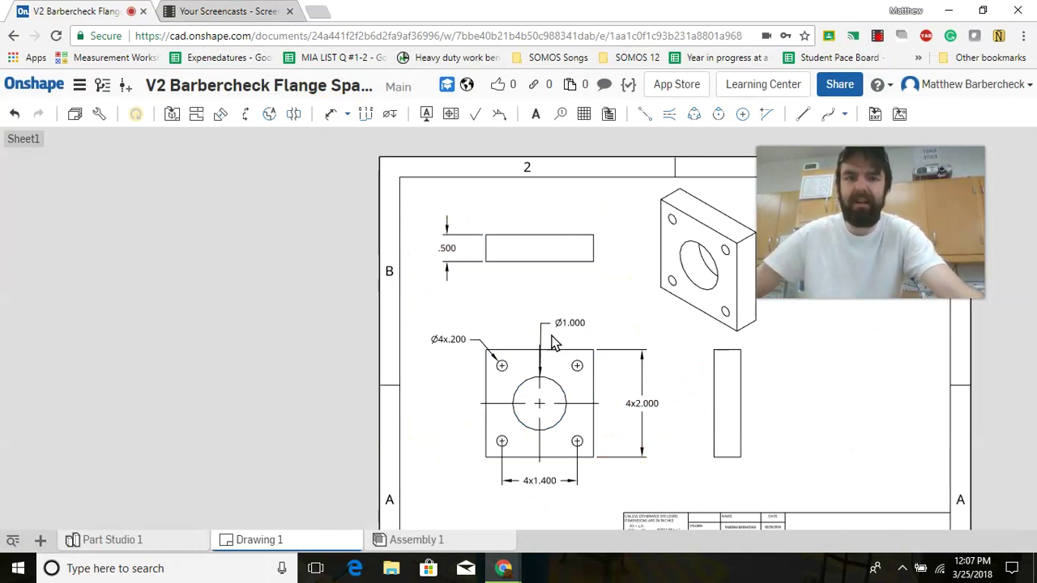
{"action": "left_click", "coordinate": [494, 357]}
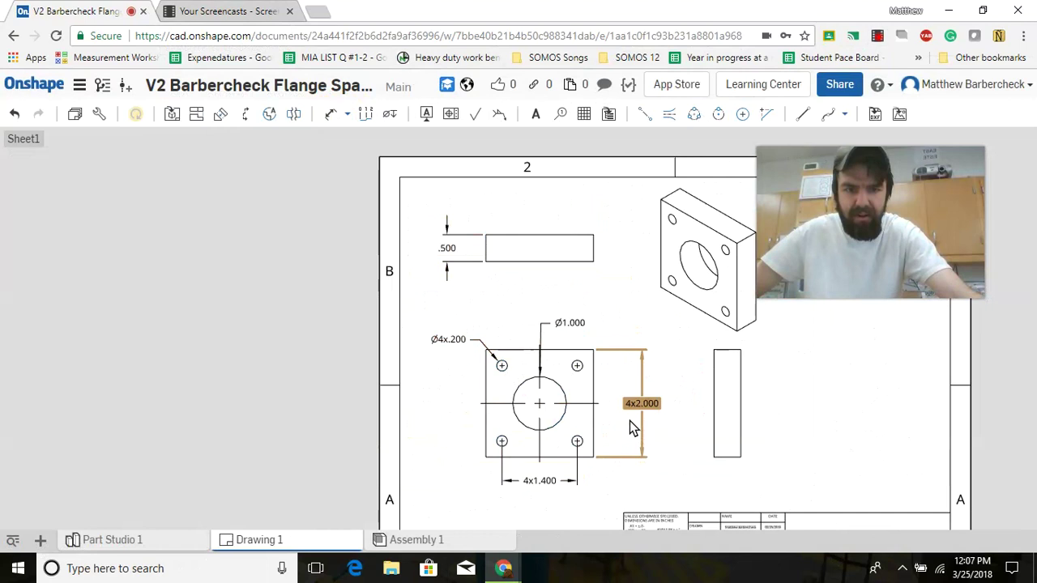
{"action": "left_click", "coordinate": [559, 481]}
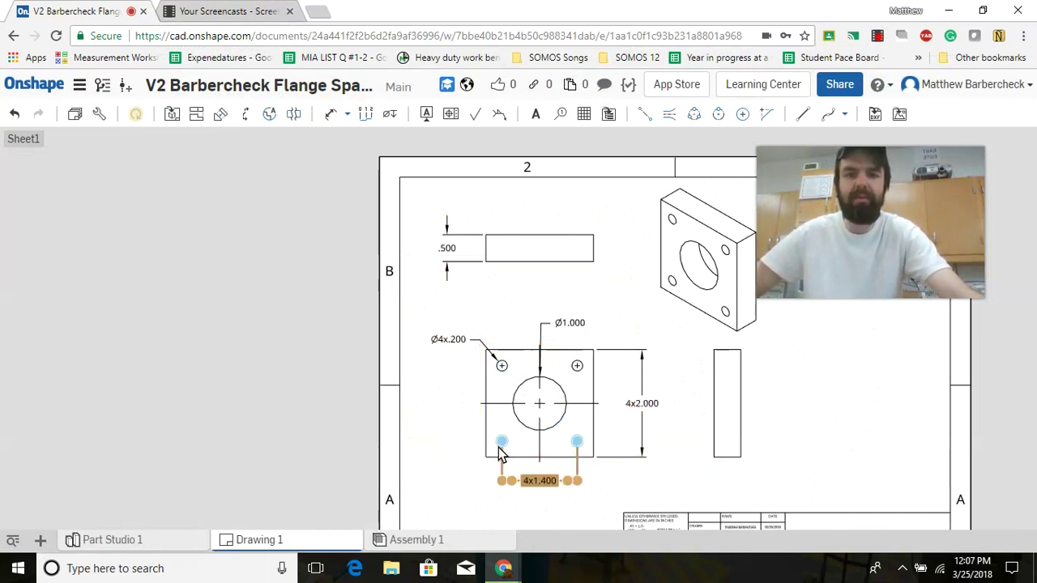
{"action": "key", "text": "Escape"}
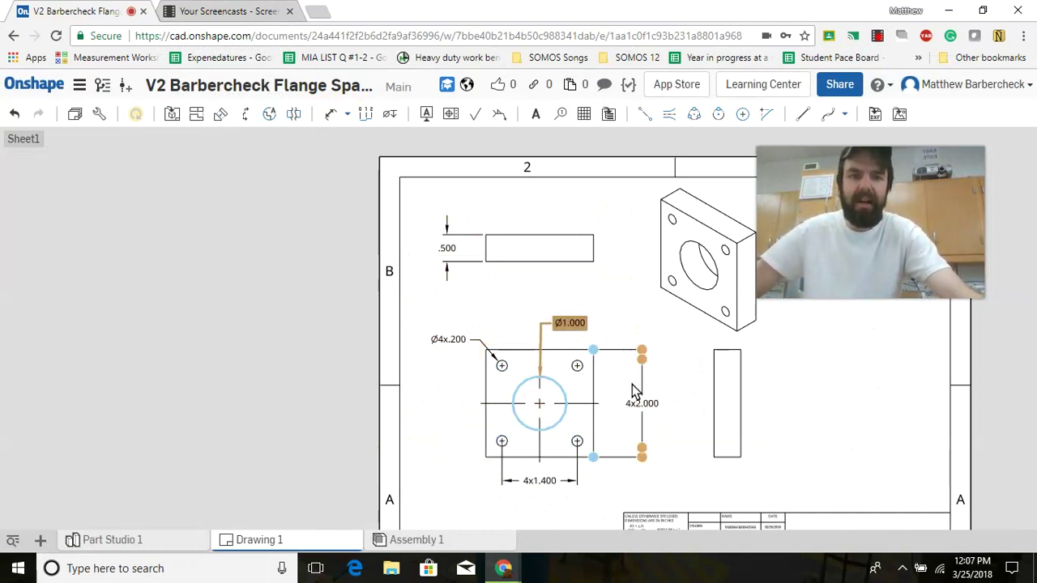
- Show hidden lines in the isometric view
{"action": "scroll", "coordinate": [645, 410], "scroll_direction": "down", "scroll_amount": 2}
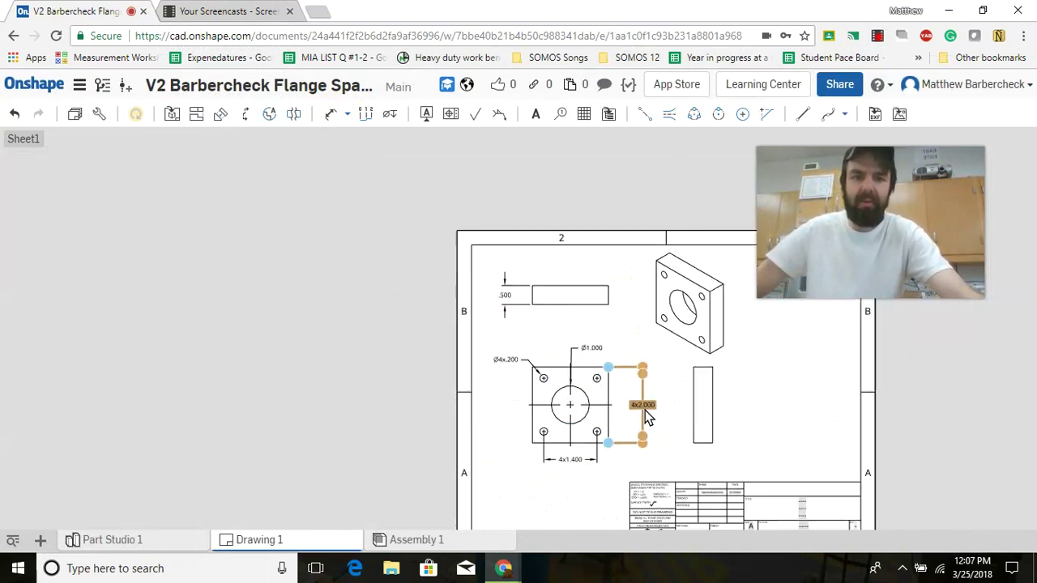
{"action": "right_click", "coordinate": [694, 337]}
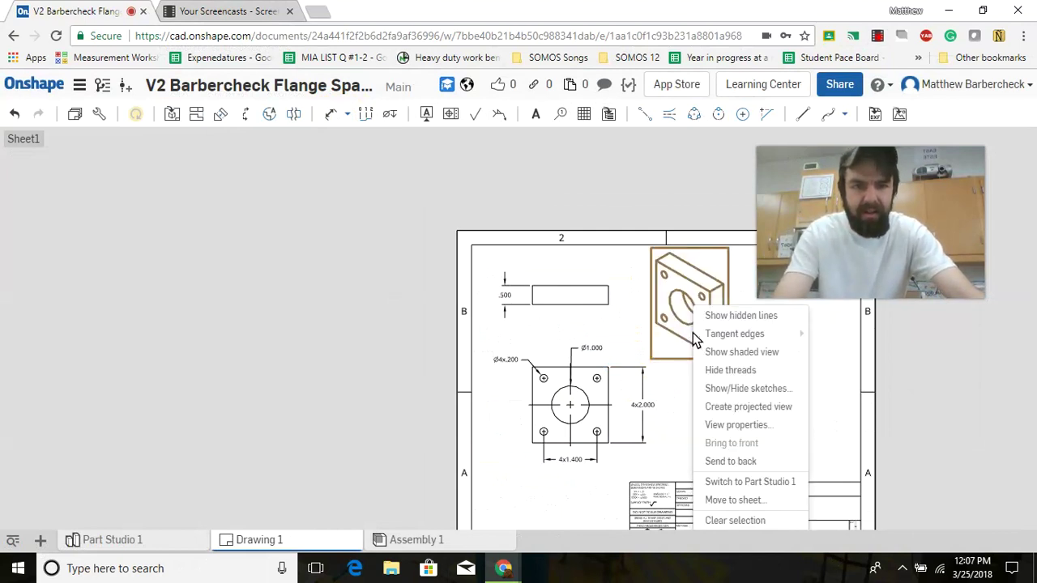
{"action": "left_click", "coordinate": [747, 317]}
- Shade the isometric and right-side views together
{"action": "left_click", "coordinate": [700, 400]}
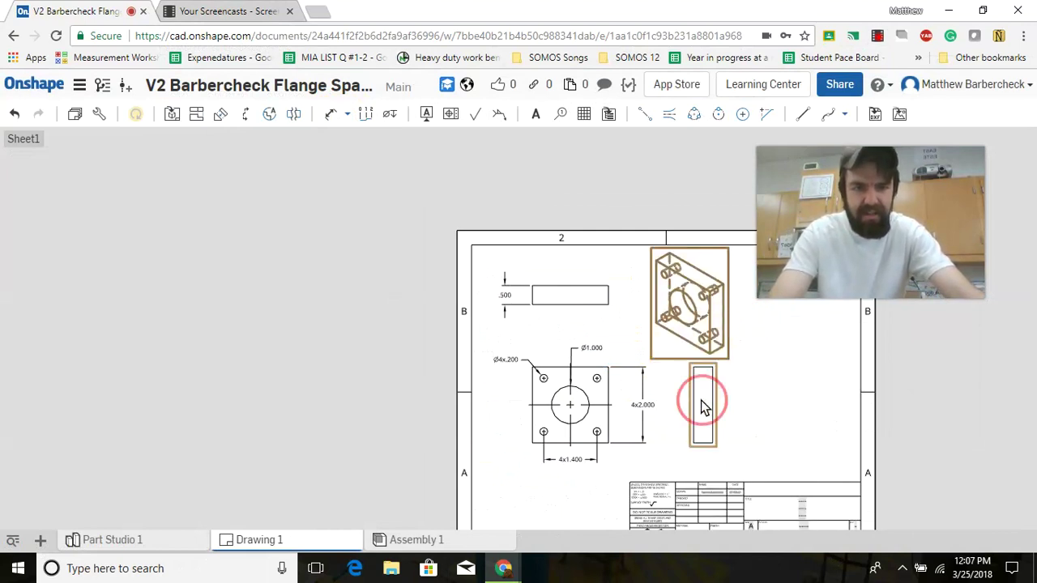
{"action": "left_click", "coordinate": [695, 413]}
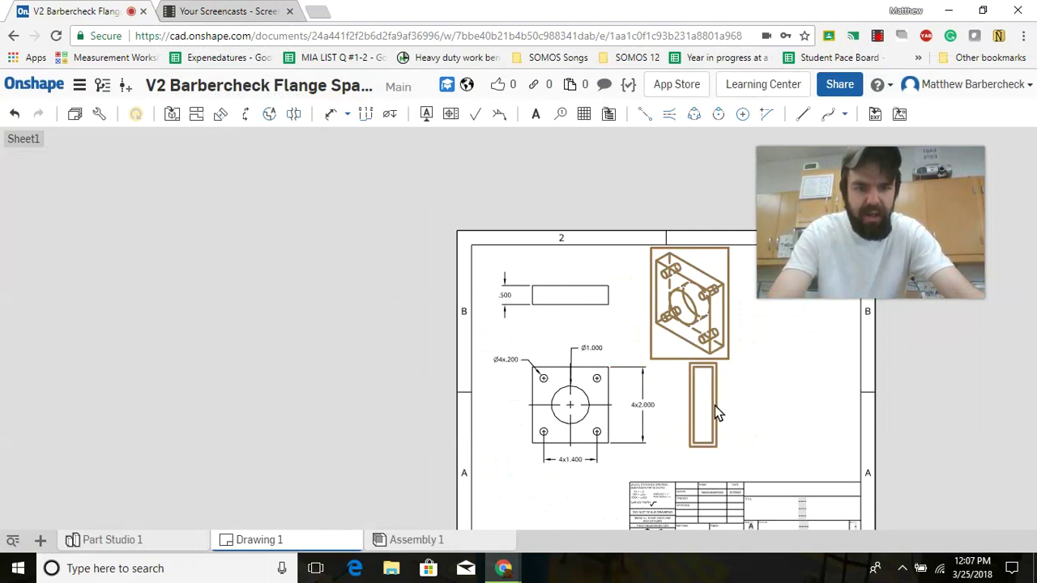
{"action": "right_click", "coordinate": [715, 405]}
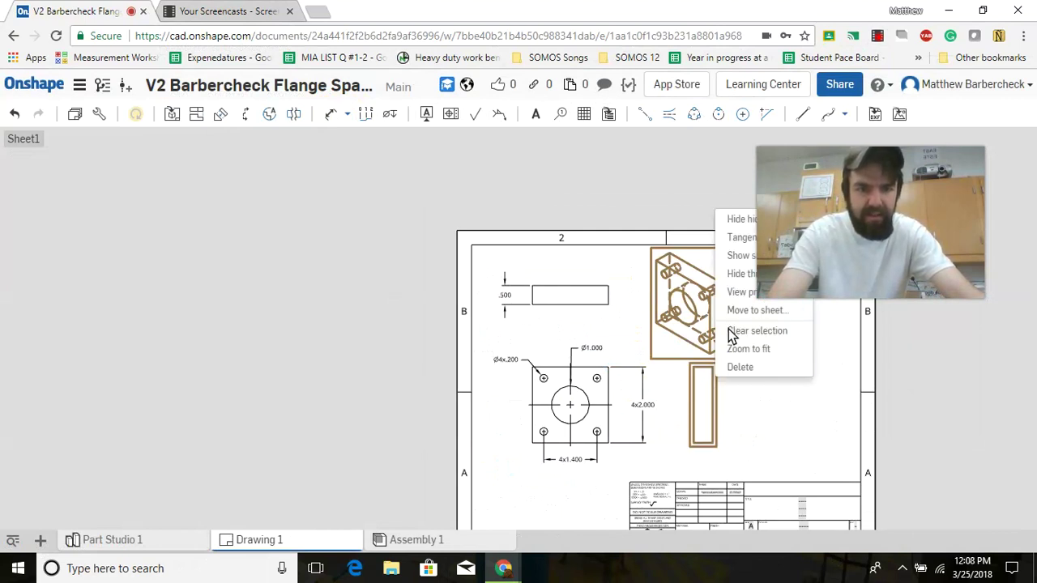
{"action": "left_click", "coordinate": [737, 256]}
- Show hidden lines in the top view
{"action": "left_click", "coordinate": [573, 296]}
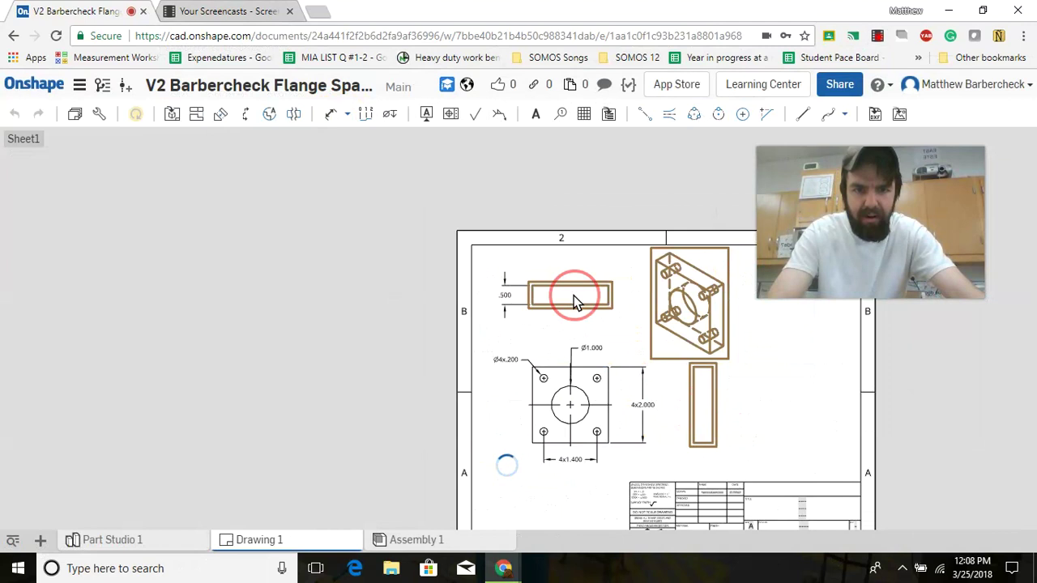
{"action": "right_click", "coordinate": [577, 272]}
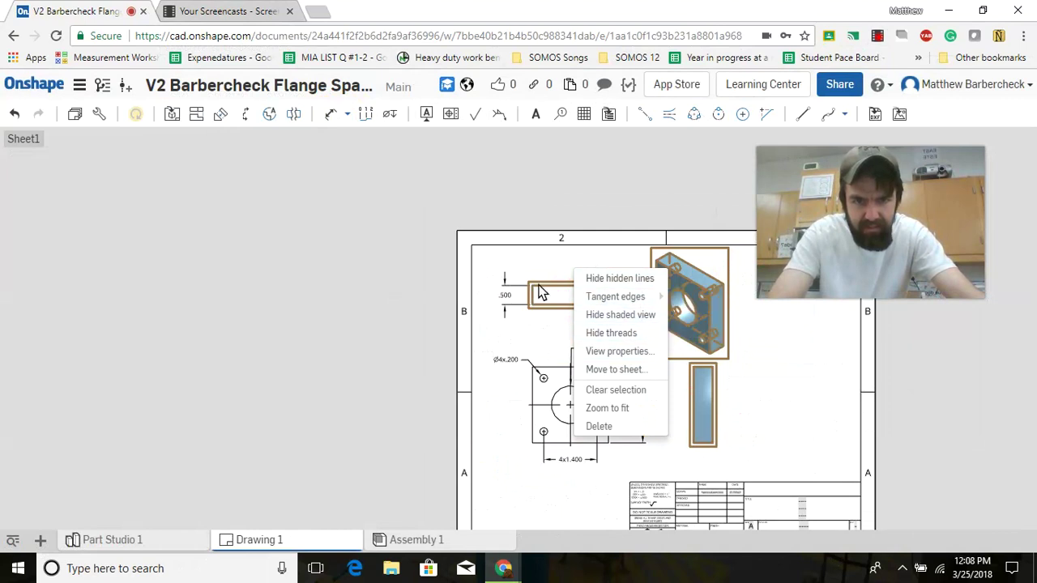
{"action": "left_click", "coordinate": [532, 260]}
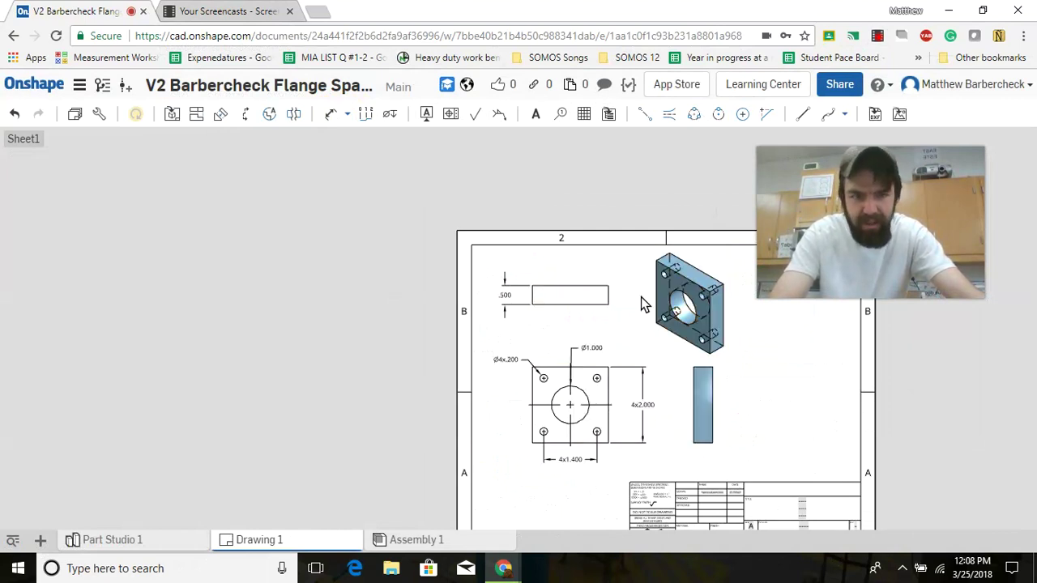
{"action": "right_click", "coordinate": [572, 308]}
{"action": "left_click", "coordinate": [597, 289]}
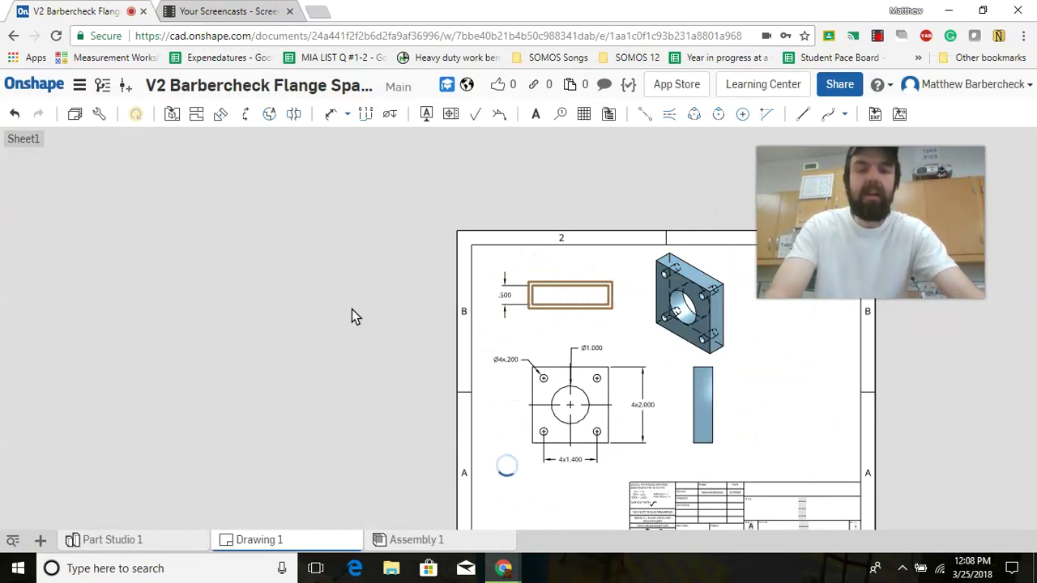